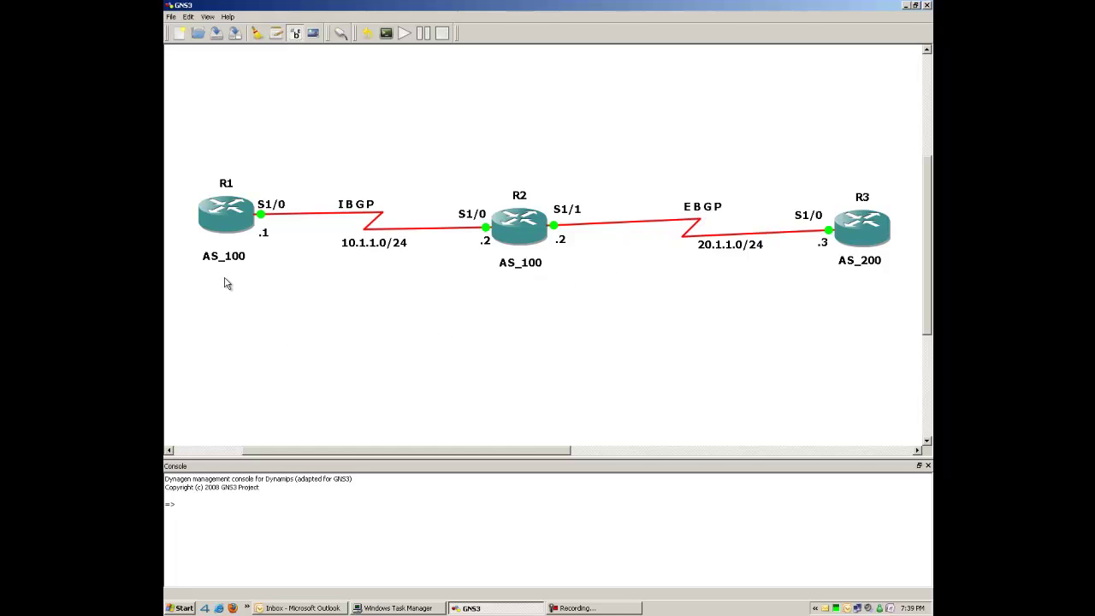
Open R1's console and decline the initial configuration dialog
{"action": "mouse_move", "coordinate": [231, 221]}
{"action": "right_click", "coordinate": [233, 220]}
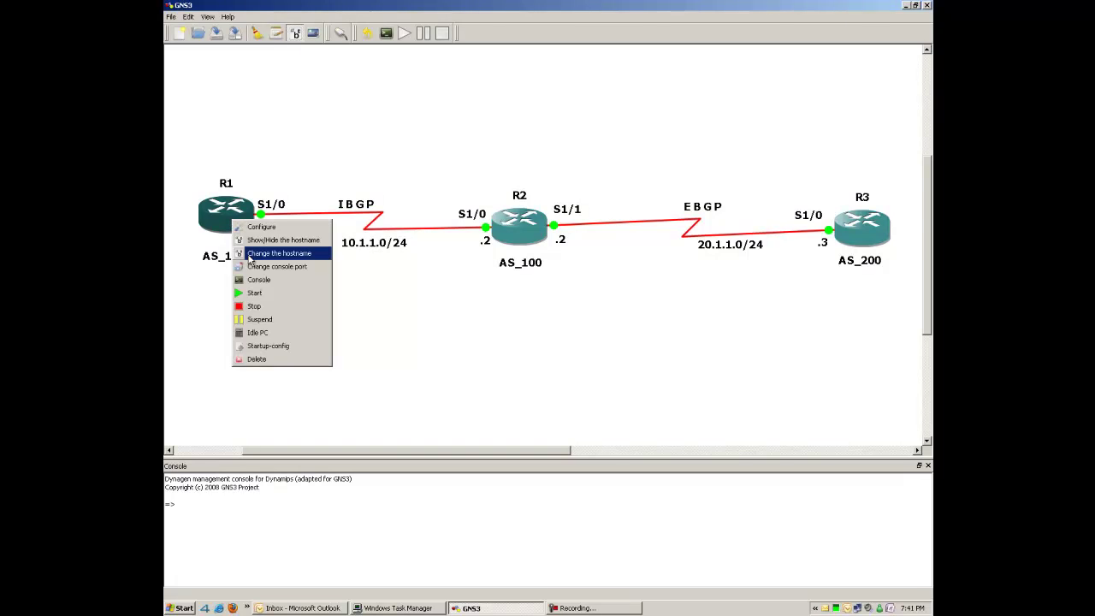
{"action": "left_click", "coordinate": [255, 281]}
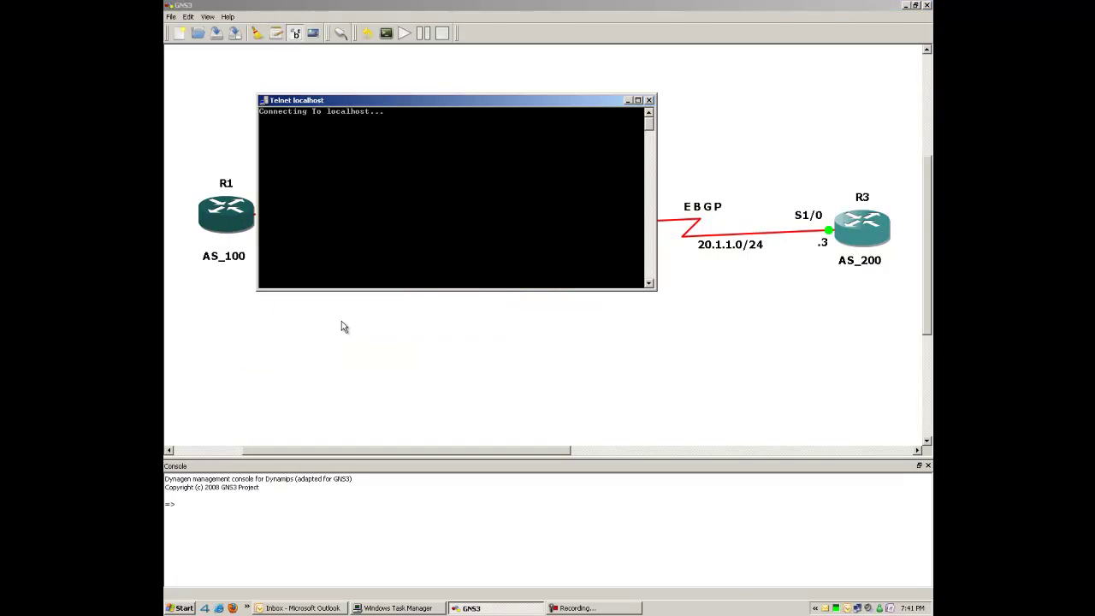
{"action": "key", "text": "Return"}
{"action": "type", "text": "N"}
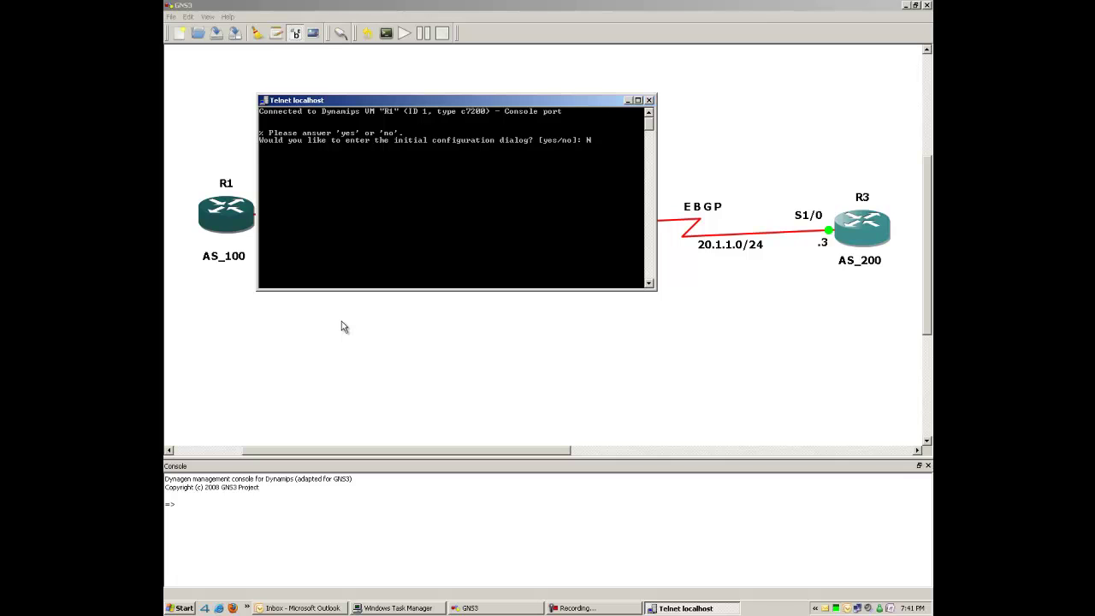
{"action": "key", "text": "Return"}
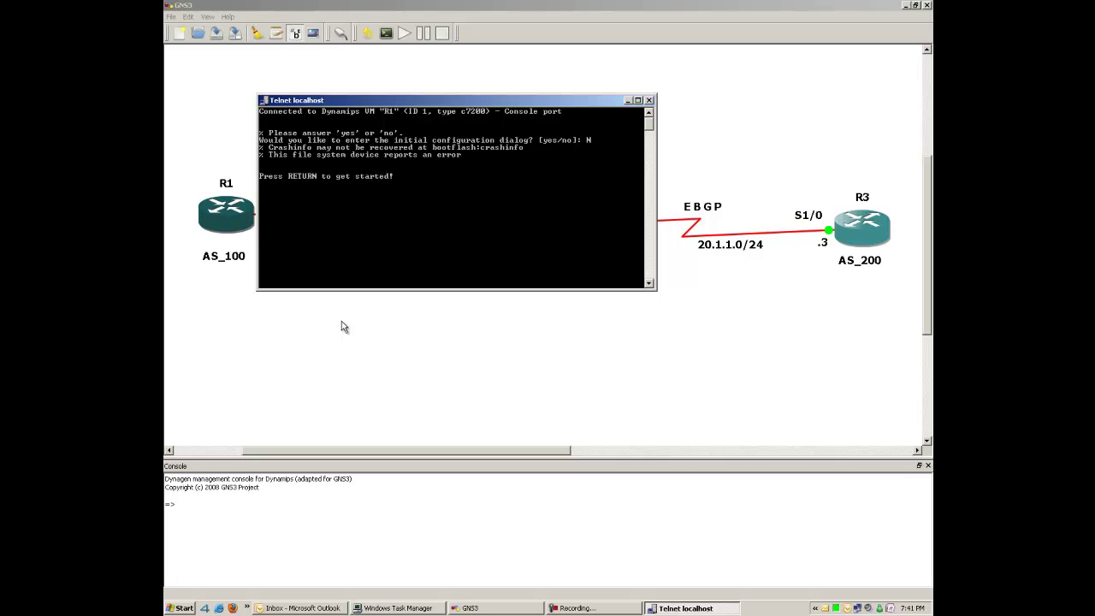
Paste the hostname R1 base config and apply logging synchronous on line con 0
{"action": "type", "text": "ho R1"}
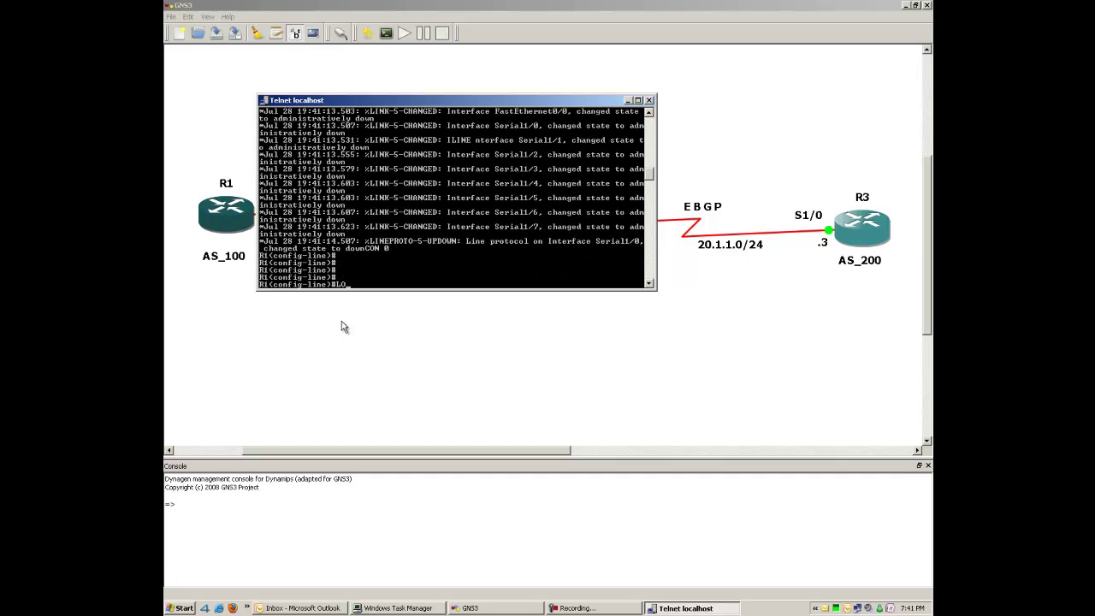
{"action": "type", "text": "N"}
{"action": "key", "text": "Return"}
{"action": "type", "text": "LOGG SY"}
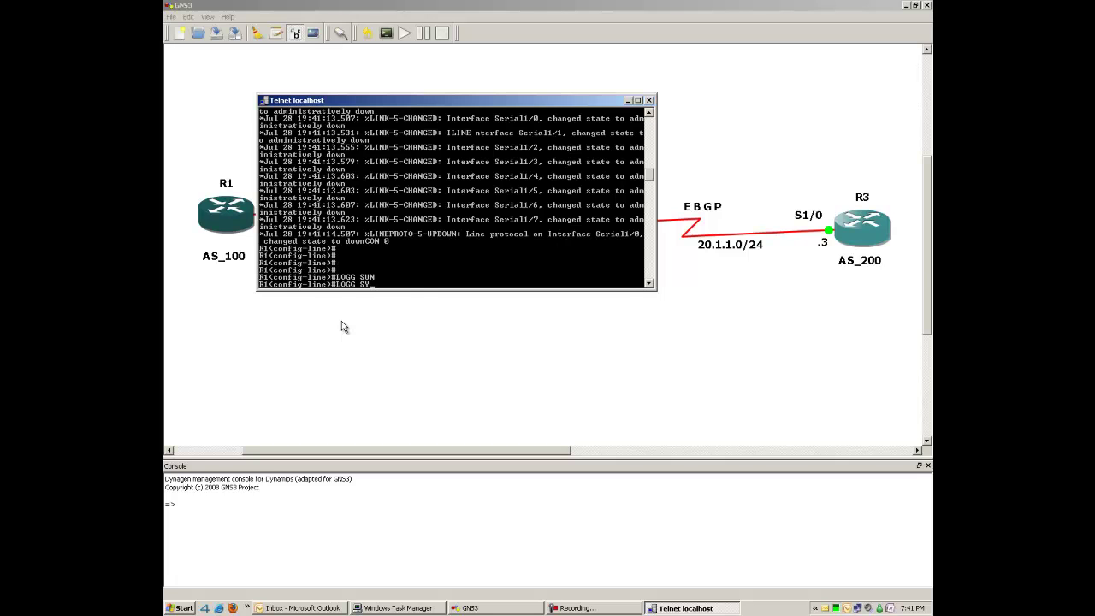
{"action": "key", "text": "Tab"}
{"action": "key", "text": "Return"}
{"action": "key", "text": "Return"}
{"action": "key", "text": "Return"}
{"action": "key", "text": "Return"}
{"action": "key", "text": "Return"}
{"action": "type", "text": "EXIT"}
{"action": "key", "text": "Return"}
{"action": "key", "text": "Return"}
{"action": "key", "text": "Return"}
{"action": "key", "text": "Return"}
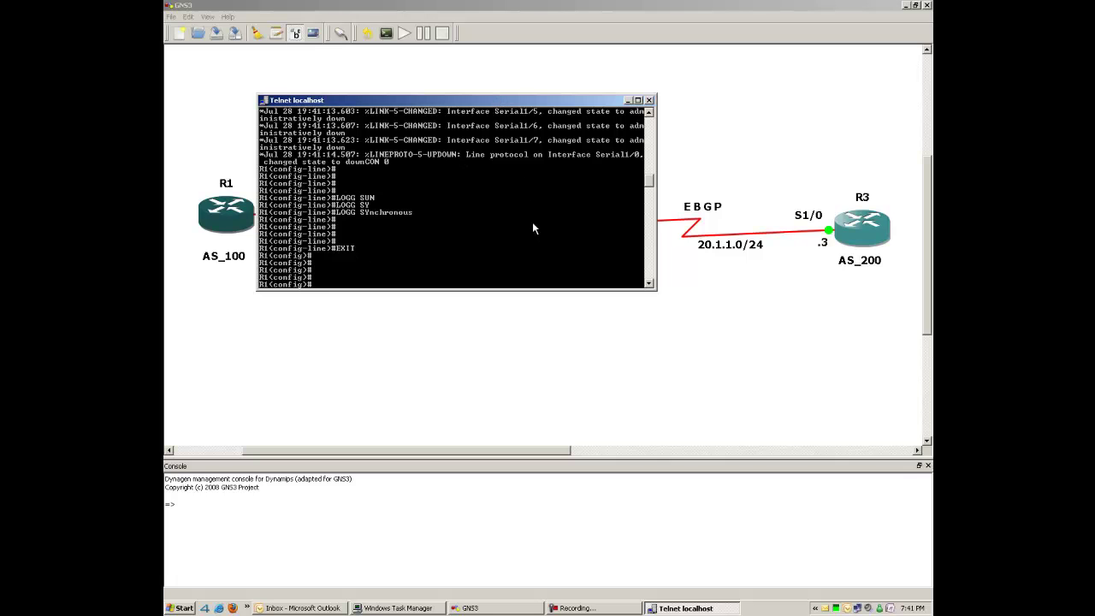
{"action": "left_click_drag", "start_coordinate": [321, 101], "coordinate": [371, 265]}
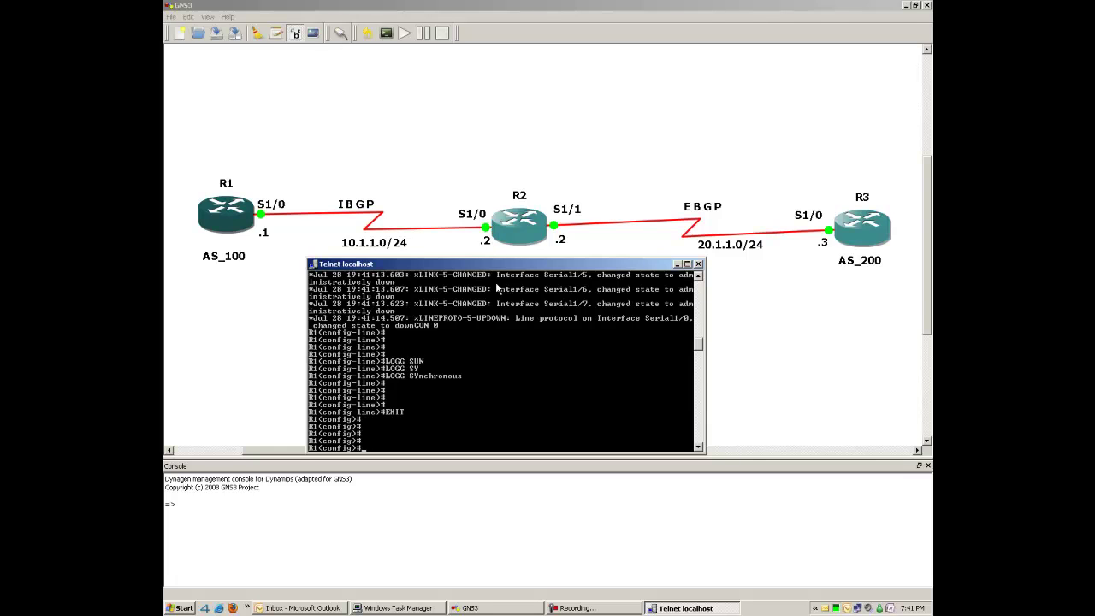
Give R1's Serial1/0 address 10.1.1.1 255.255.255.0 and enable it
{"action": "key", "text": "Return"}
{"action": "key", "text": "Return"}
{"action": "key", "text": "Return"}
{"action": "key", "text": "Return"}
{"action": "key", "text": "Return"}
{"action": "key", "text": "Return"}
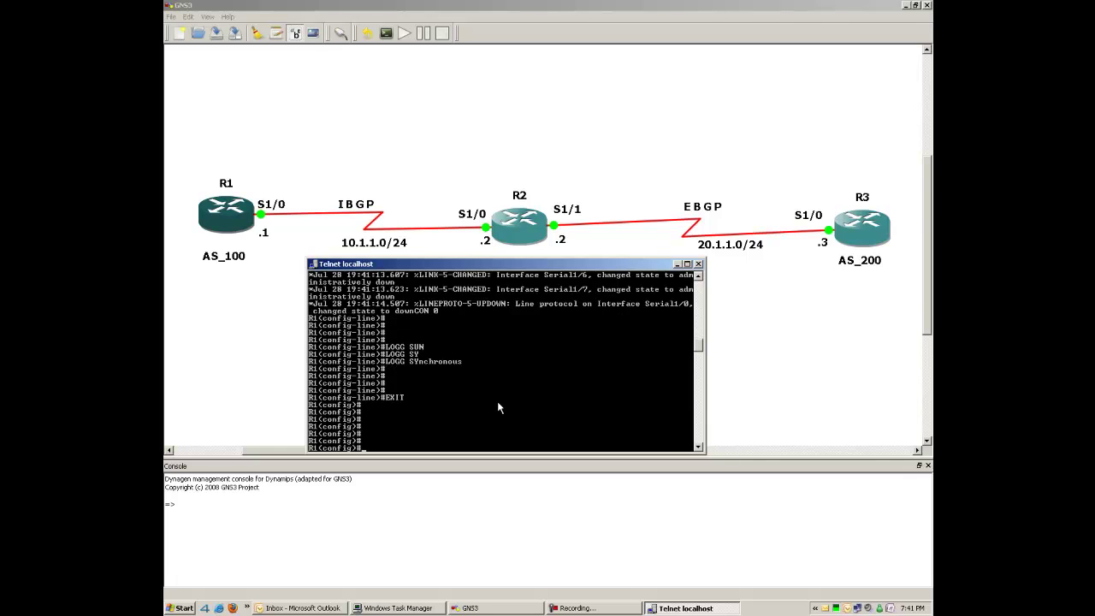
{"action": "type", "text": "INT"}
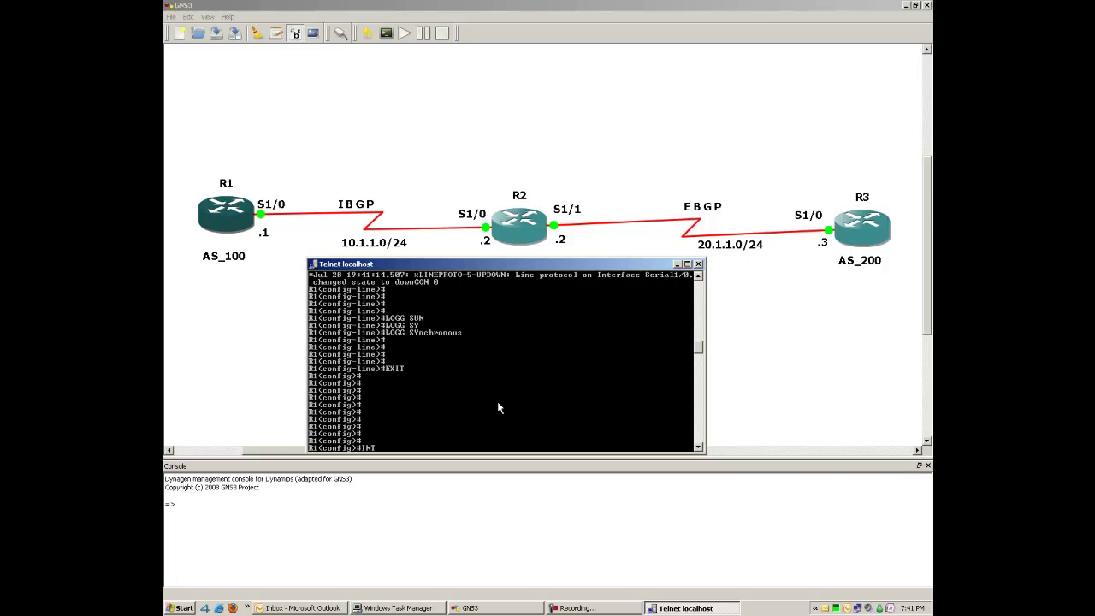
{"action": "type", "text": " S 1/0"}
{"action": "key", "text": "Return"}
{"action": "key", "text": "Return"}
{"action": "key", "text": "Return"}
{"action": "type", "text": "ip add 10.1.1."}
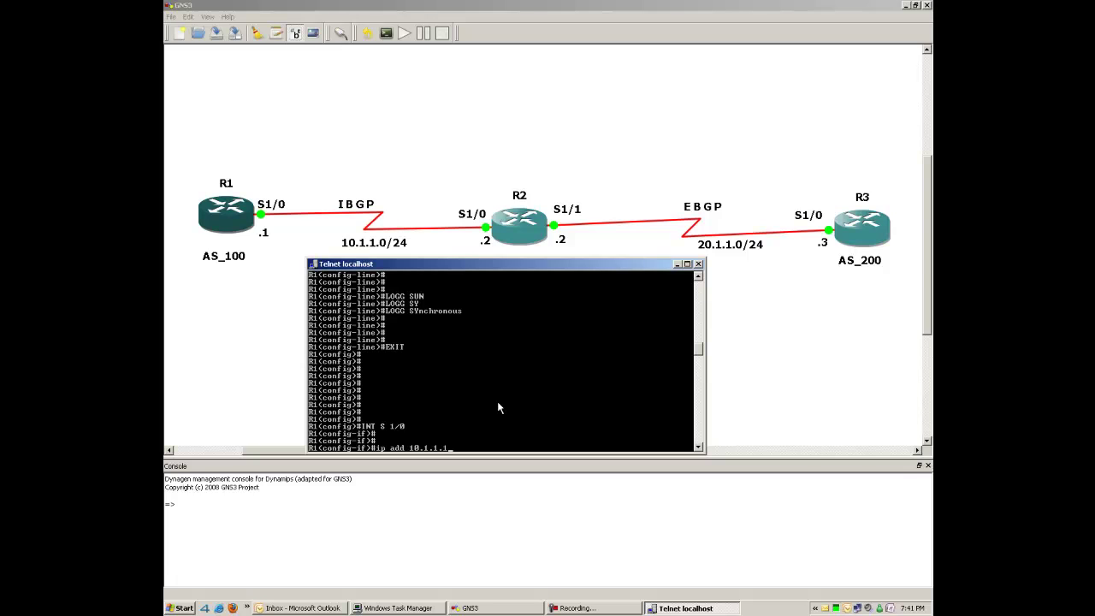
{"action": "type", "text": "1 255.255.255.0"}
{"action": "key", "text": "Return"}
{"action": "type", "text": "no shut"}
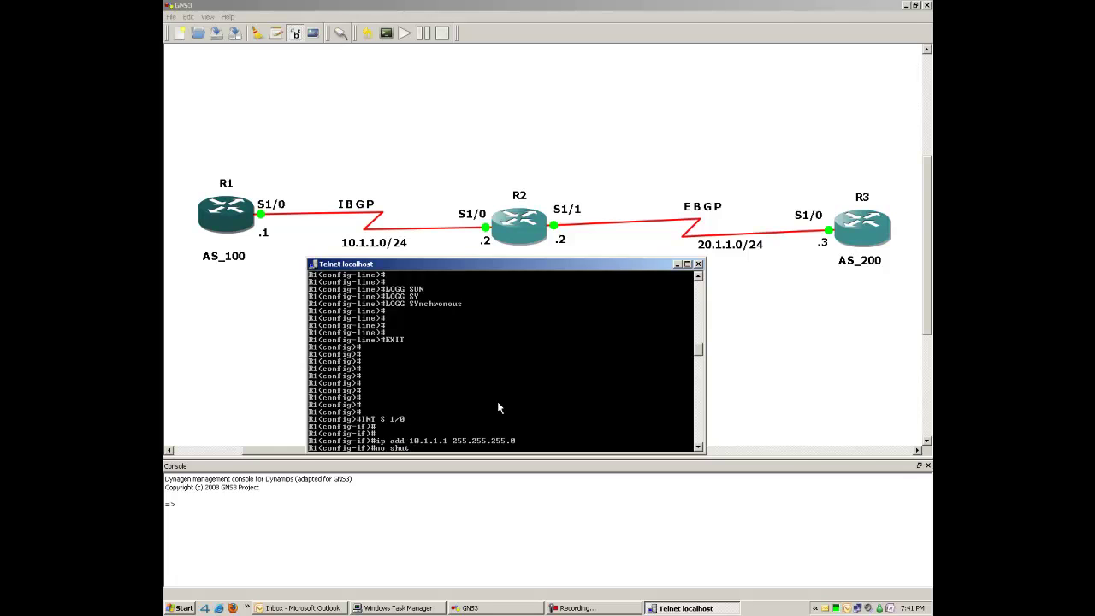
{"action": "key", "text": "Return"}
{"action": "key", "text": "Return"}
{"action": "key", "text": "Return"}
{"action": "key", "text": "Return"}
{"action": "key", "text": "Return"}
Set clock rate 72000 on Serial1/0 and return to global configuration mode
{"action": "type", "text": "clo"}
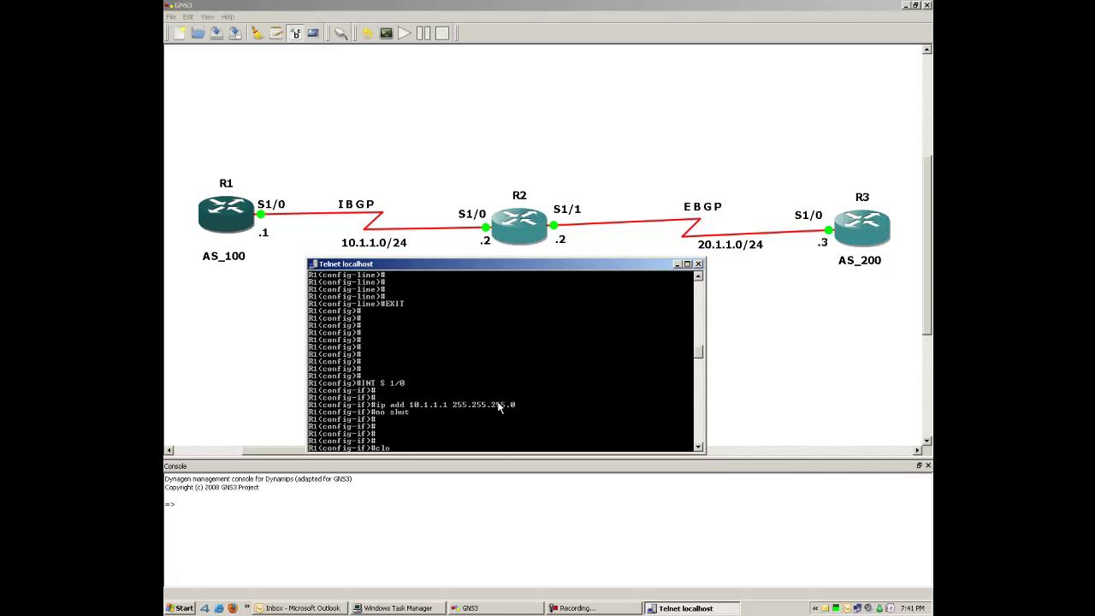
{"action": "type", "text": " ra 72000"}
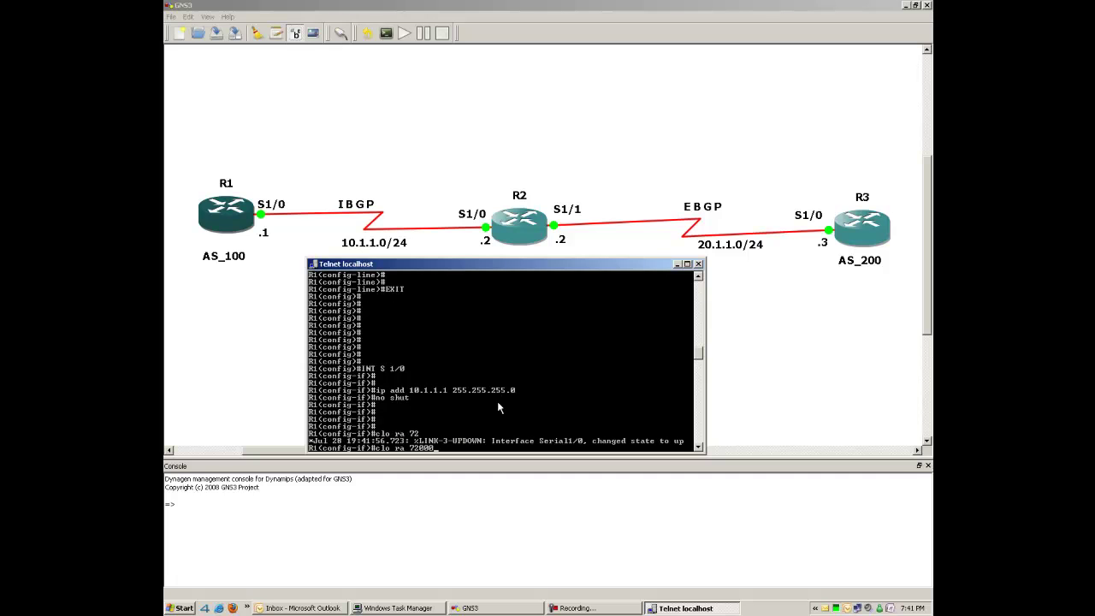
{"action": "key", "text": "Return"}
{"action": "key", "text": "Return"}
{"action": "key", "text": "Return"}
{"action": "key", "text": "Return"}
{"action": "key", "text": "Return"}
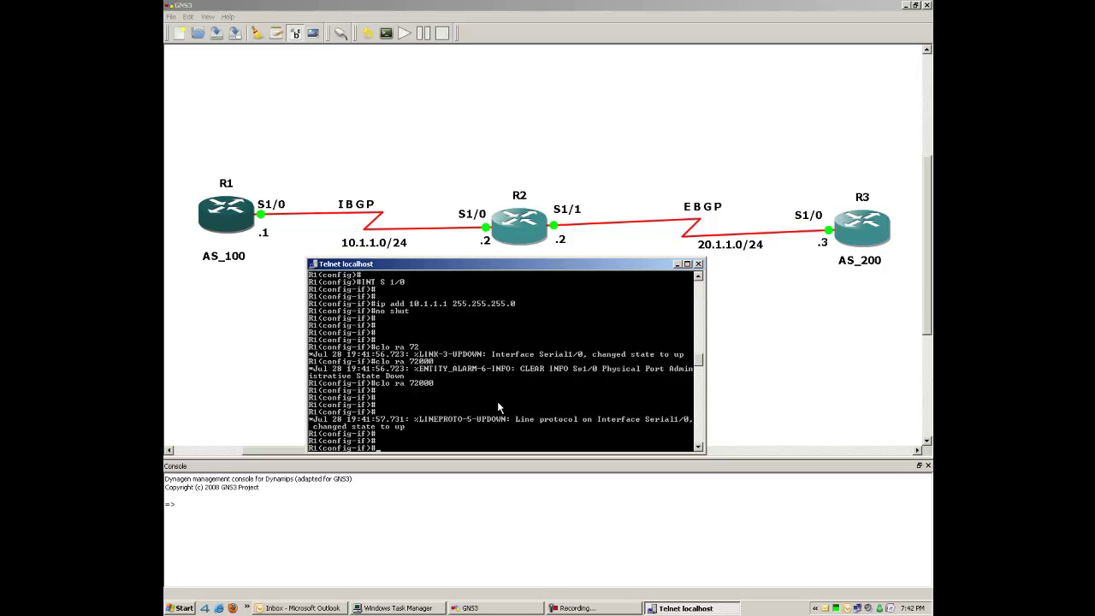
{"action": "key", "text": "Return"}
{"action": "key", "text": "Return"}
{"action": "key", "text": "Return"}
{"action": "key", "text": "Return"}
{"action": "key", "text": "Return"}
{"action": "key", "text": "Return"}
{"action": "type", "text": "router bg"}
{"action": "key", "text": "BackSpace"}
{"action": "key", "text": "BackSpace"}
{"action": "key", "text": "BackSpace"}
{"action": "key", "text": "BackSpace"}
{"action": "key", "text": "BackSpace"}
{"action": "key", "text": "BackSpace"}
{"action": "key", "text": "BackSpace"}
{"action": "key", "text": "BackSpace"}
{"action": "key", "text": "BackSpace"}
{"action": "type", "text": "exit"}
{"action": "key", "text": "Return"}
{"action": "key", "text": "Return"}
{"action": "key", "text": "Return"}
{"action": "key", "text": "Return"}
Check the AS range with 'router bgp ?', then enter 'router bgp 100' on R1
{"action": "type", "text": "router bg"}
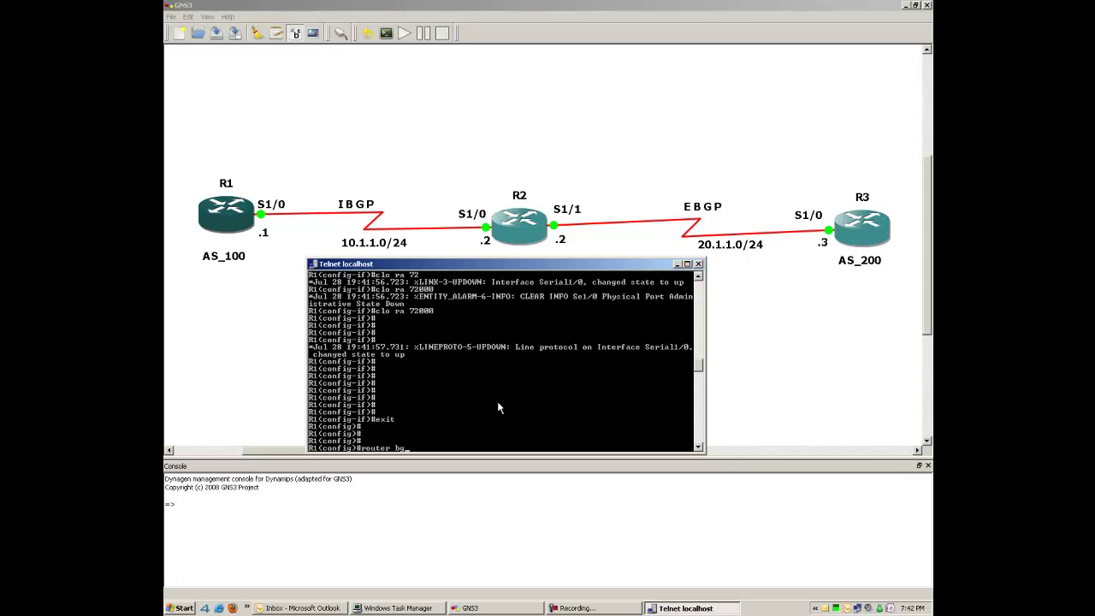
{"action": "type", "text": "p ?"}
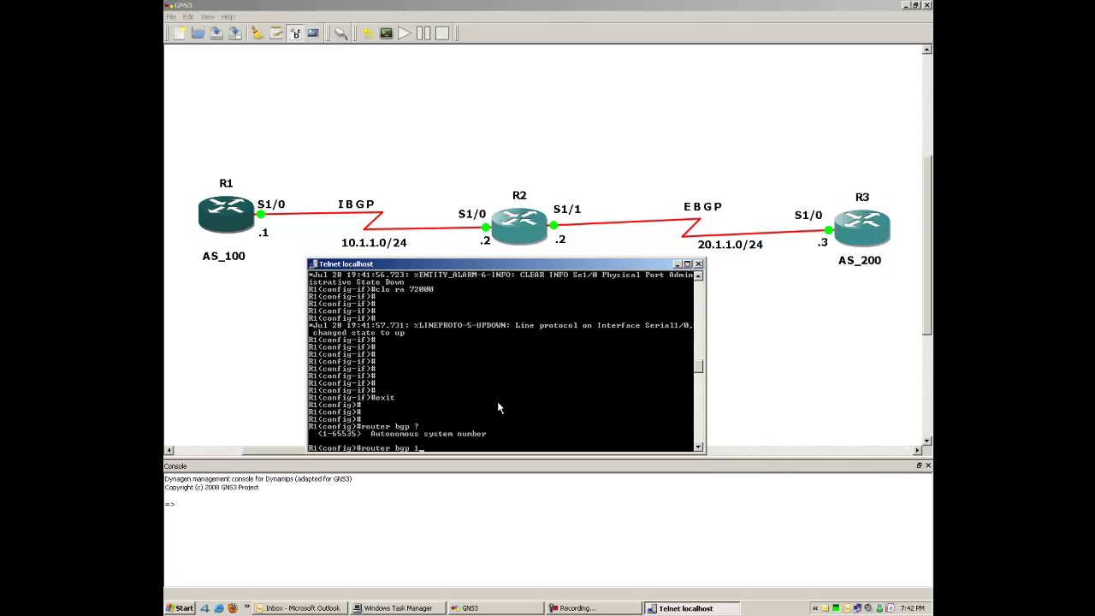
{"action": "type", "text": "00"}
{"action": "key", "text": "Return"}
{"action": "key", "text": "Return"}
{"action": "key", "text": "Return"}
{"action": "key", "text": "Return"}
{"action": "key", "text": "Return"}
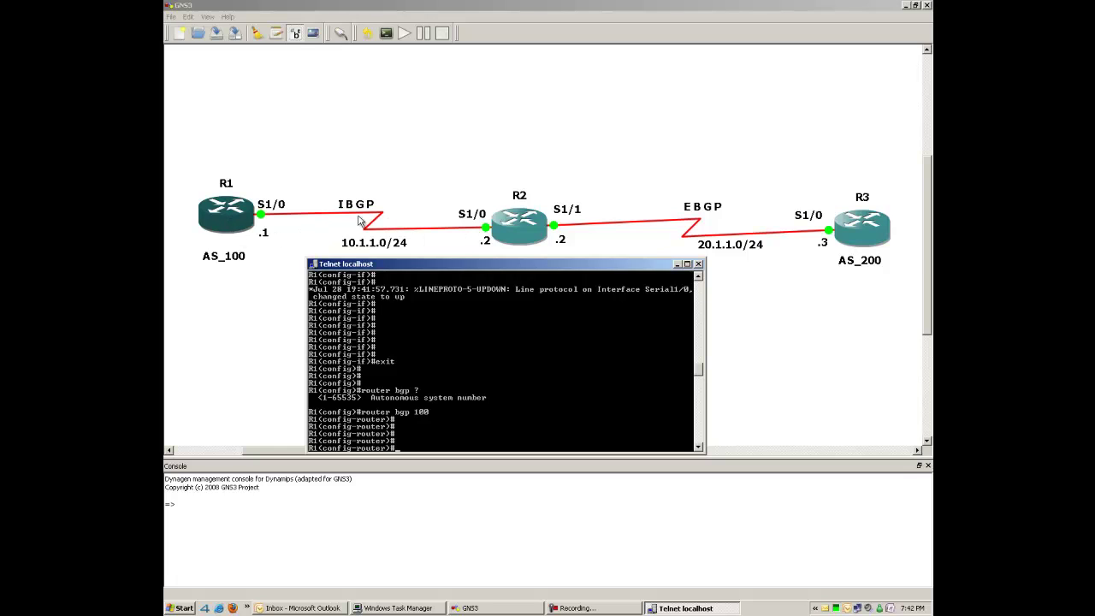
{"action": "left_click", "coordinate": [515, 237]}
Add neighbor 10.1.1.2 remote-as 100 to R1's BGP process
{"action": "type", "text": "nei"}
{"action": "key", "text": "Tab"}
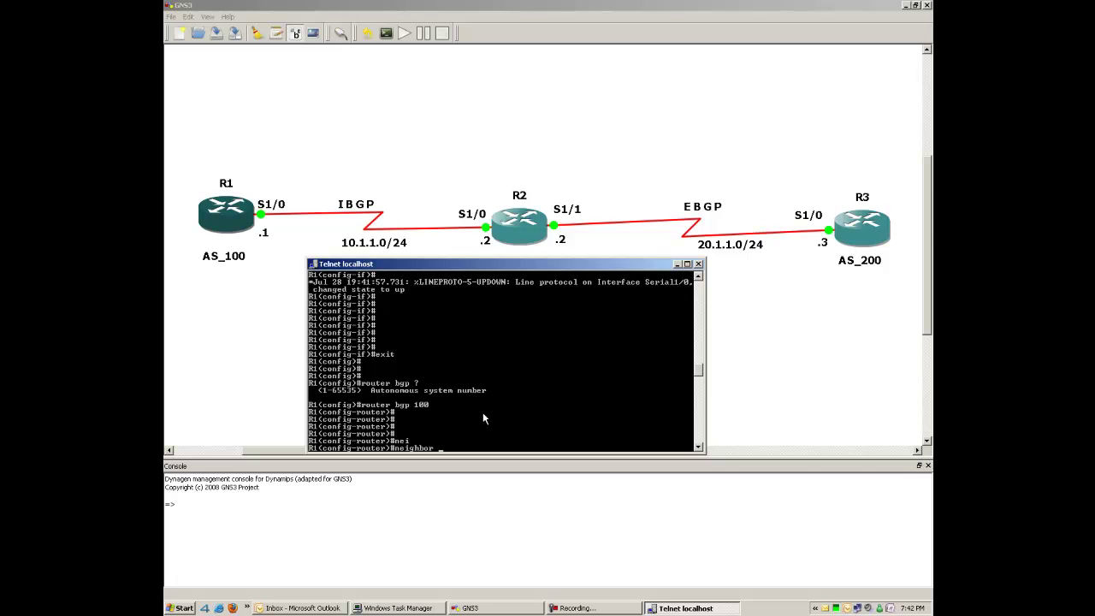
{"action": "type", "text": "10.1.1.2 remot"}
{"action": "key", "text": "Tab"}
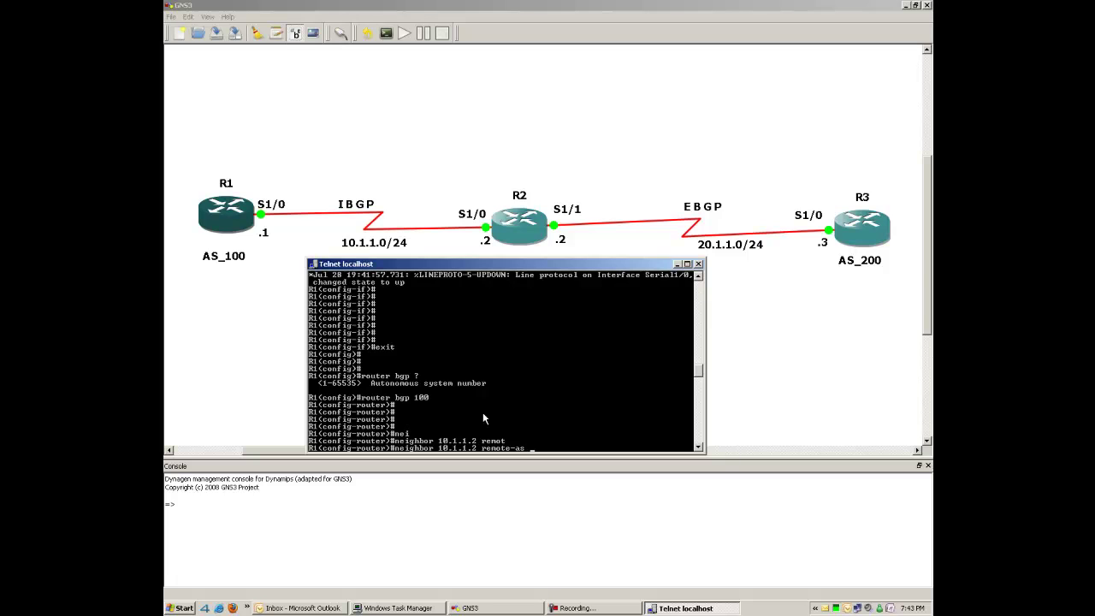
{"action": "type", "text": "100"}
{"action": "key", "text": "Return"}
{"action": "key", "text": "Return"}
{"action": "key", "text": "Return"}
{"action": "key", "text": "Return"}
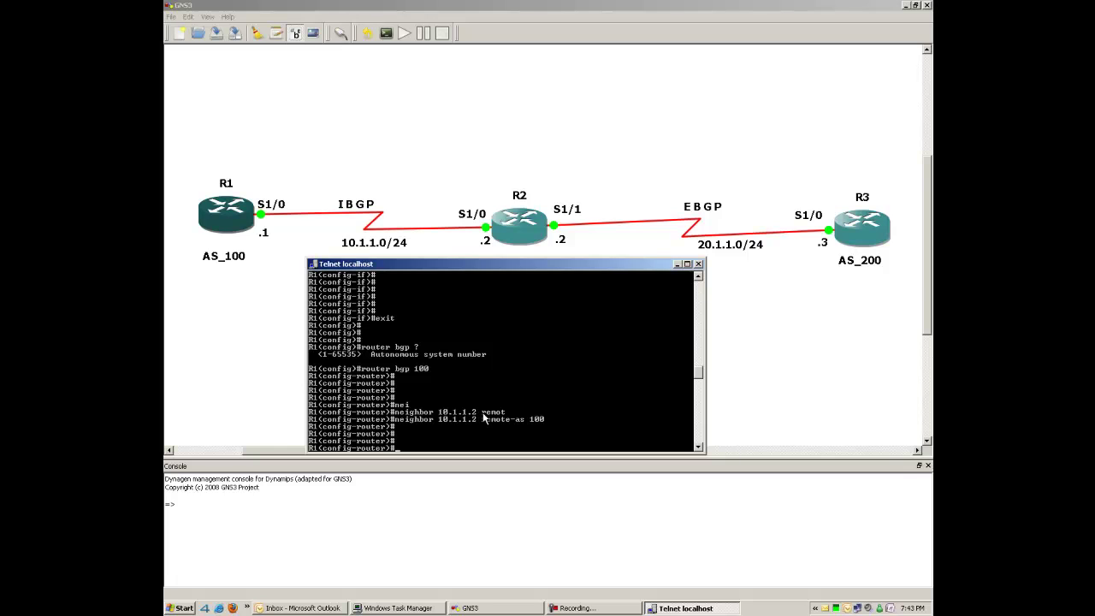
Advertise network 10.1.1.0 mask 255.255.255.0 in R1's BGP
{"action": "type", "text": "net"}
{"action": "key", "text": "Tab"}
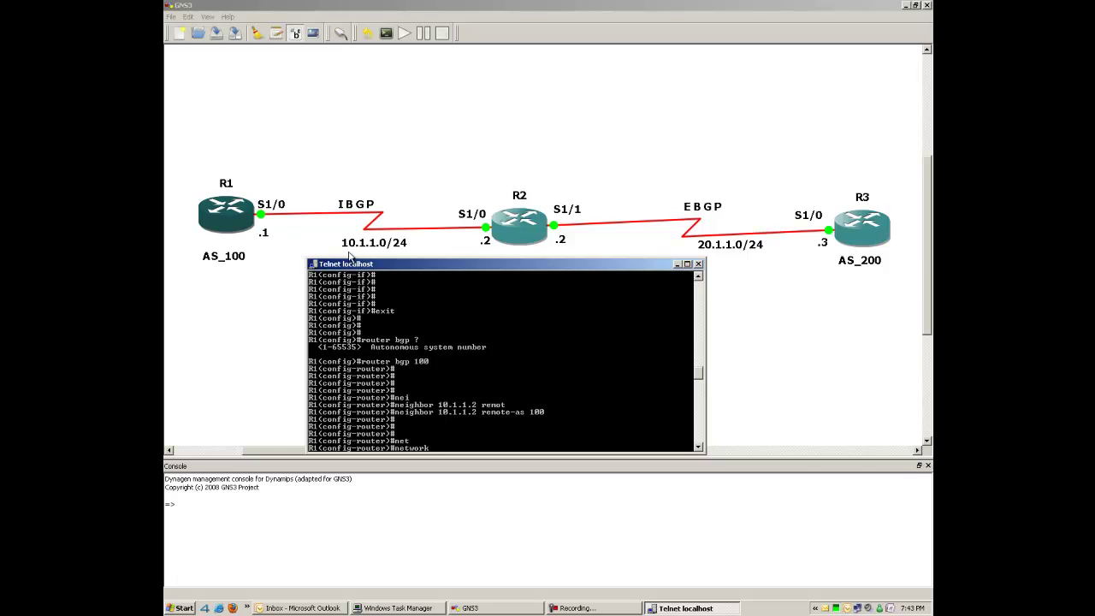
{"action": "type", "text": "10.1.1.0 mas"}
{"action": "key", "text": "Tab"}
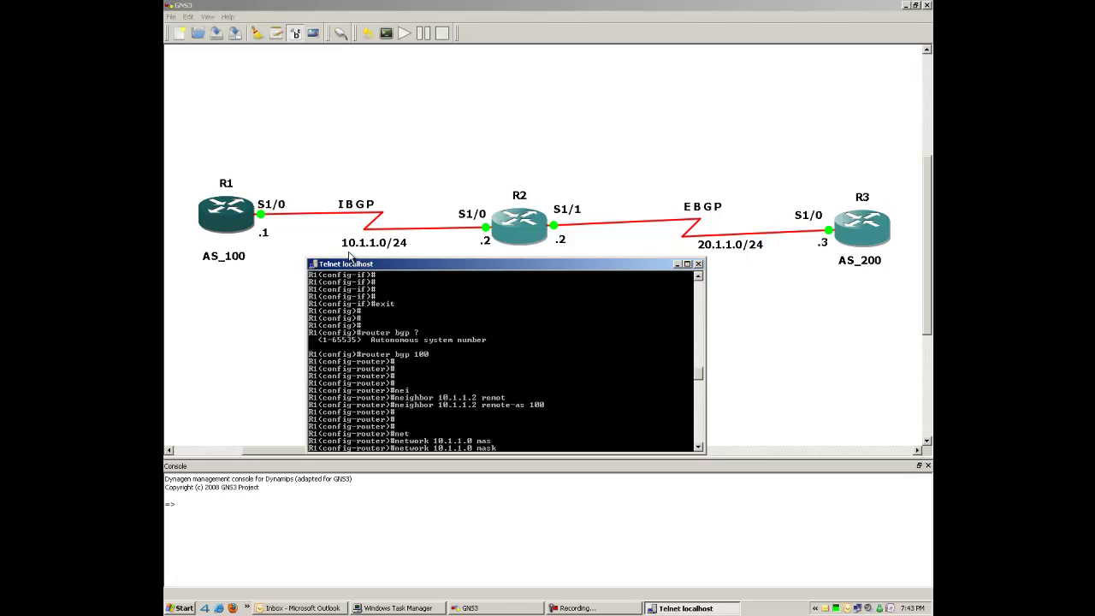
{"action": "type", "text": "255.255.255.0"}
{"action": "key", "text": "Return"}
{"action": "key", "text": "Return"}
{"action": "key", "text": "Return"}
{"action": "key", "text": "Return"}
{"action": "key", "text": "Return"}
{"action": "key", "text": "Return"}
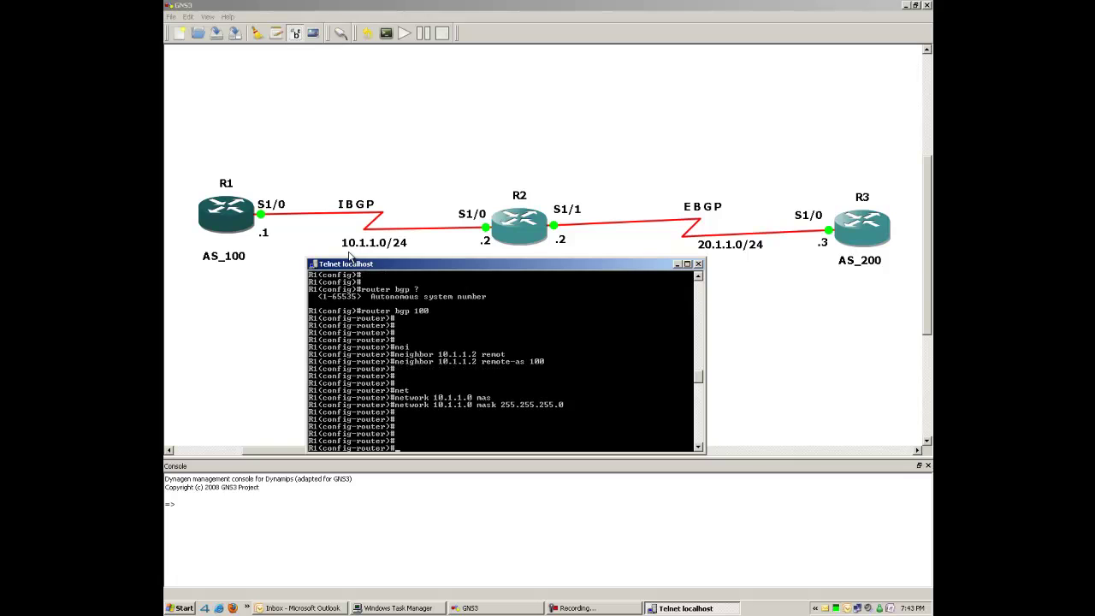
Exit configuration mode and save R1's running configuration with 'wr'
{"action": "type", "text": "exit"}
{"action": "key", "text": "Return"}
{"action": "key", "text": "Return"}
{"action": "key", "text": "Return"}
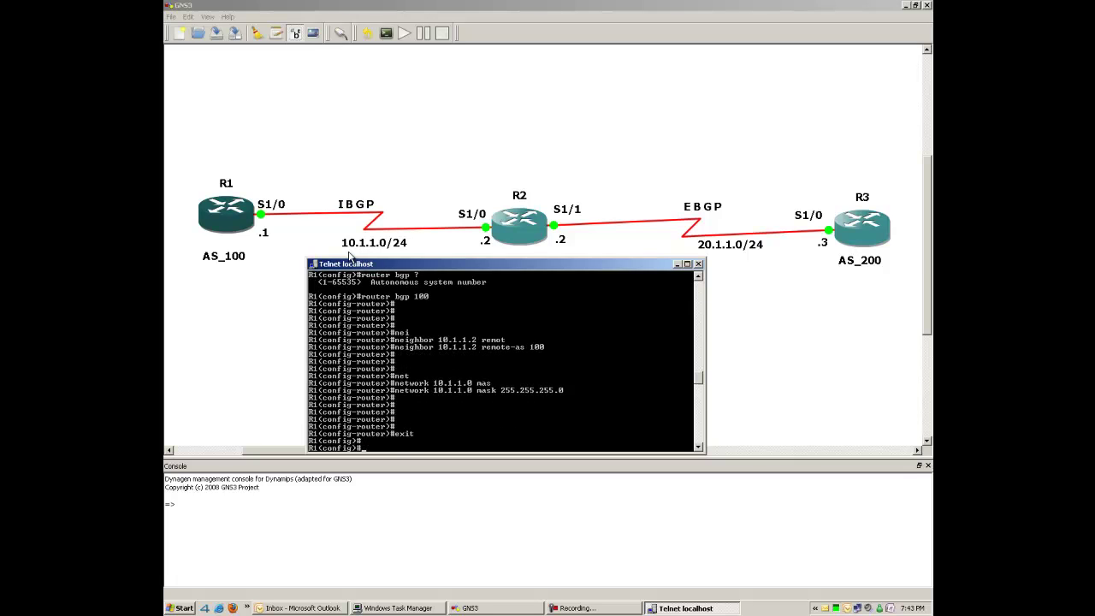
{"action": "type", "text": "exit"}
{"action": "key", "text": "Return"}
{"action": "key", "text": "Return"}
{"action": "key", "text": "Return"}
{"action": "type", "text": "wr"}
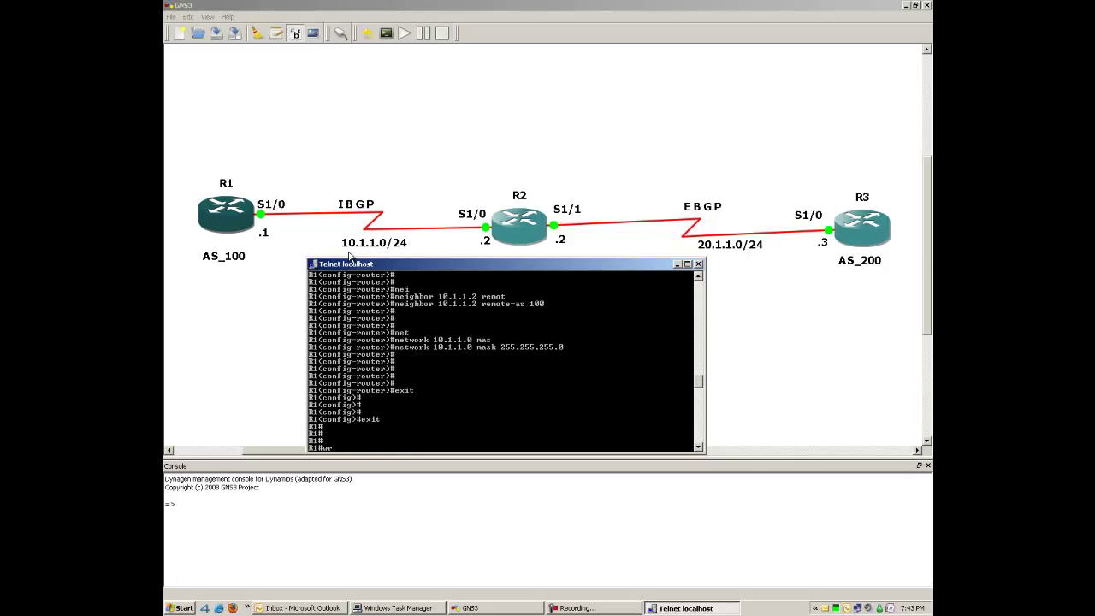
{"action": "key", "text": "Return"}
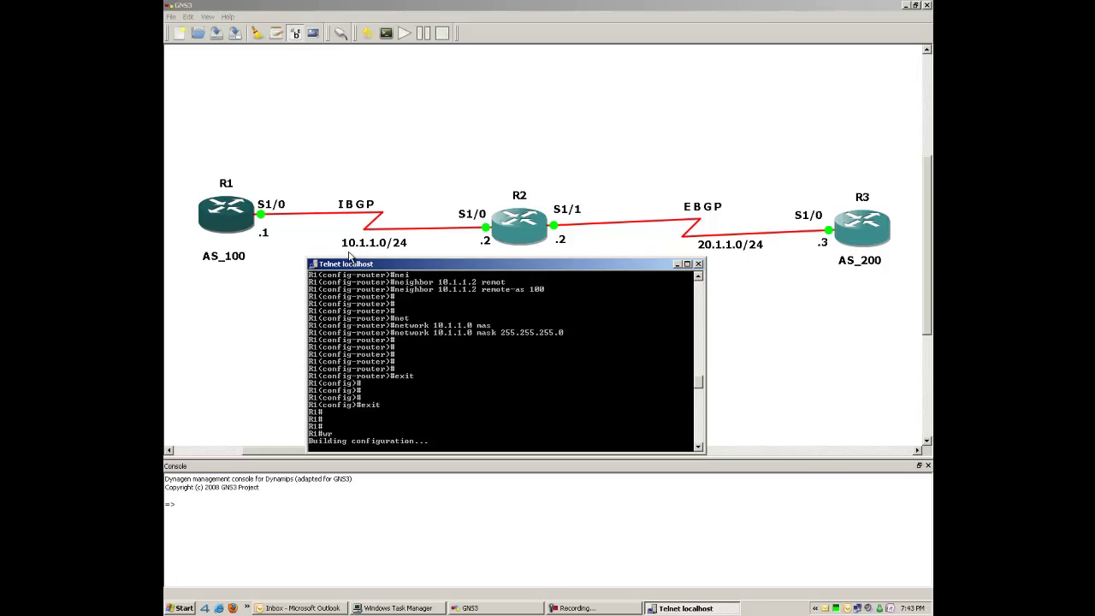
Minimize R1's console, open R2's console and decline the initial setup dialog
{"action": "left_click", "coordinate": [677, 265]}
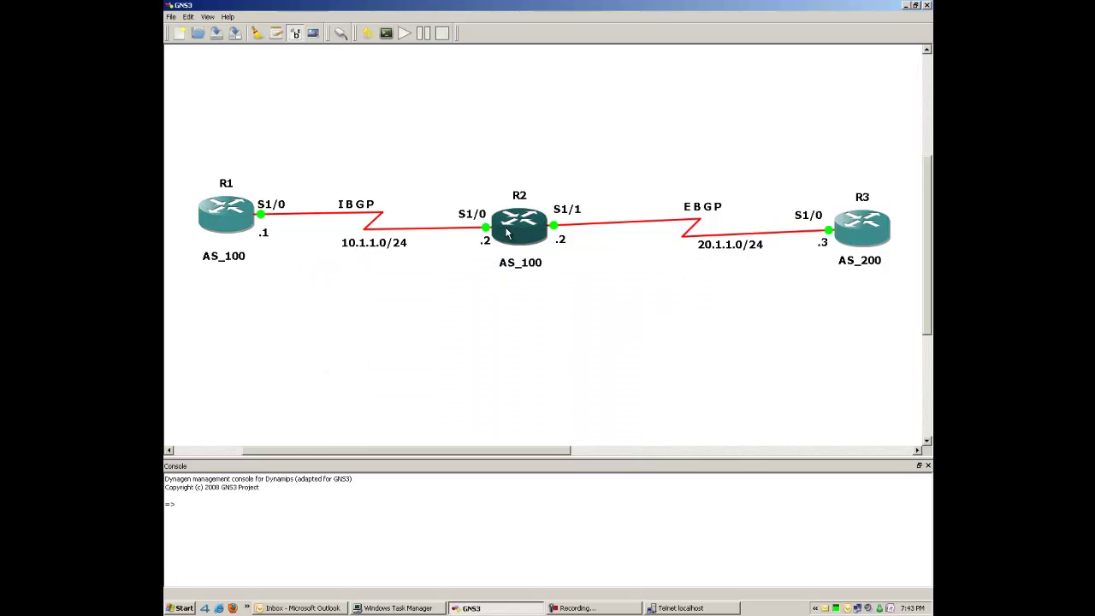
{"action": "right_click", "coordinate": [506, 233]}
{"action": "left_click", "coordinate": [534, 291]}
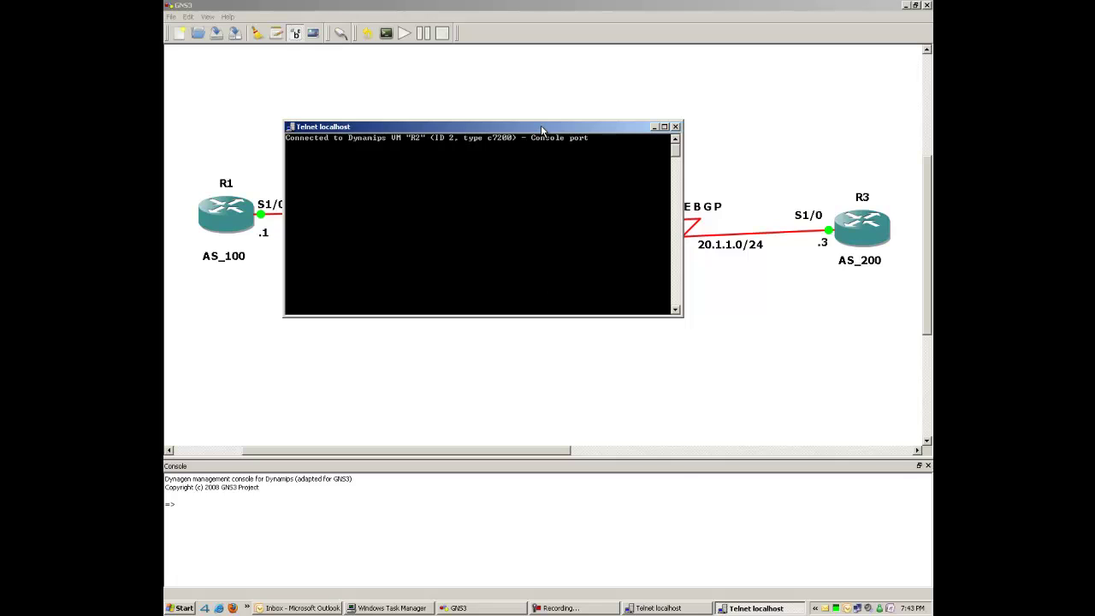
{"action": "left_click_drag", "start_coordinate": [541, 131], "coordinate": [542, 302]}
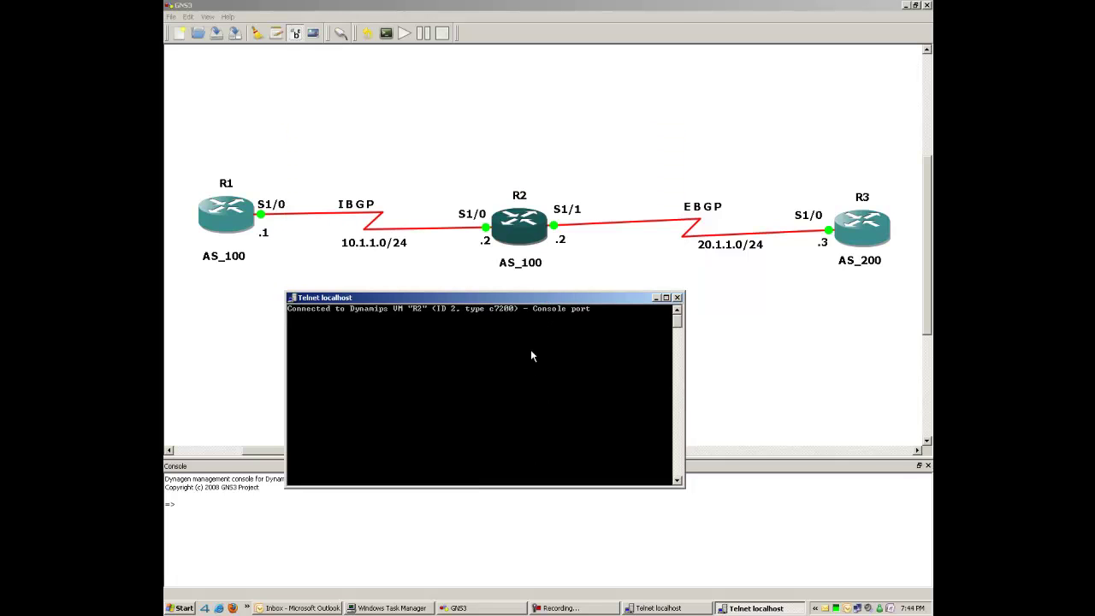
{"action": "key", "text": "Return"}
{"action": "type", "text": "n"}
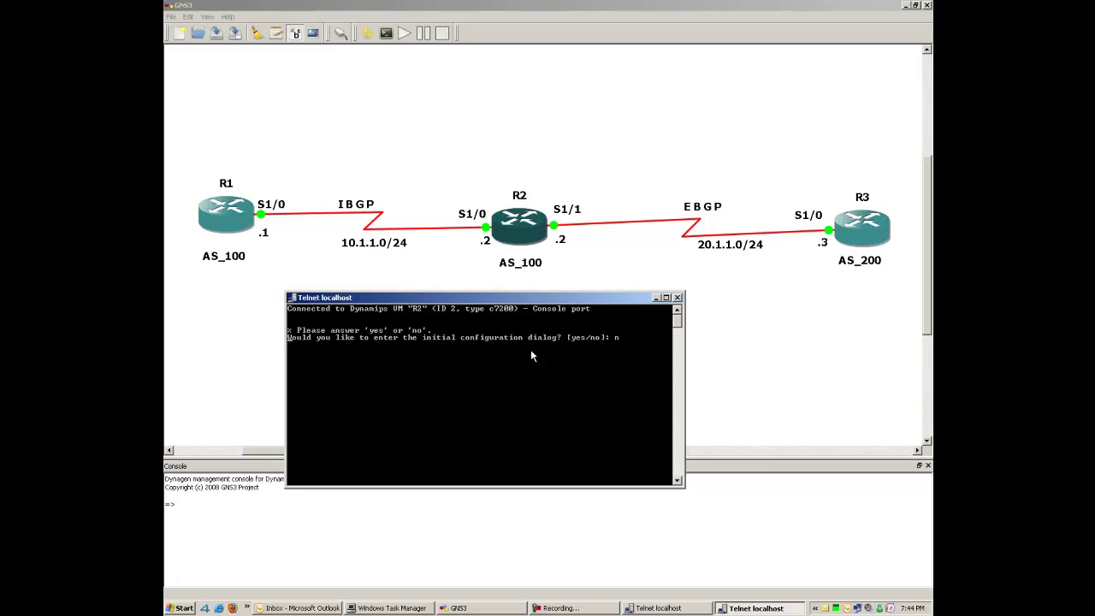
{"action": "key", "text": "Return"}
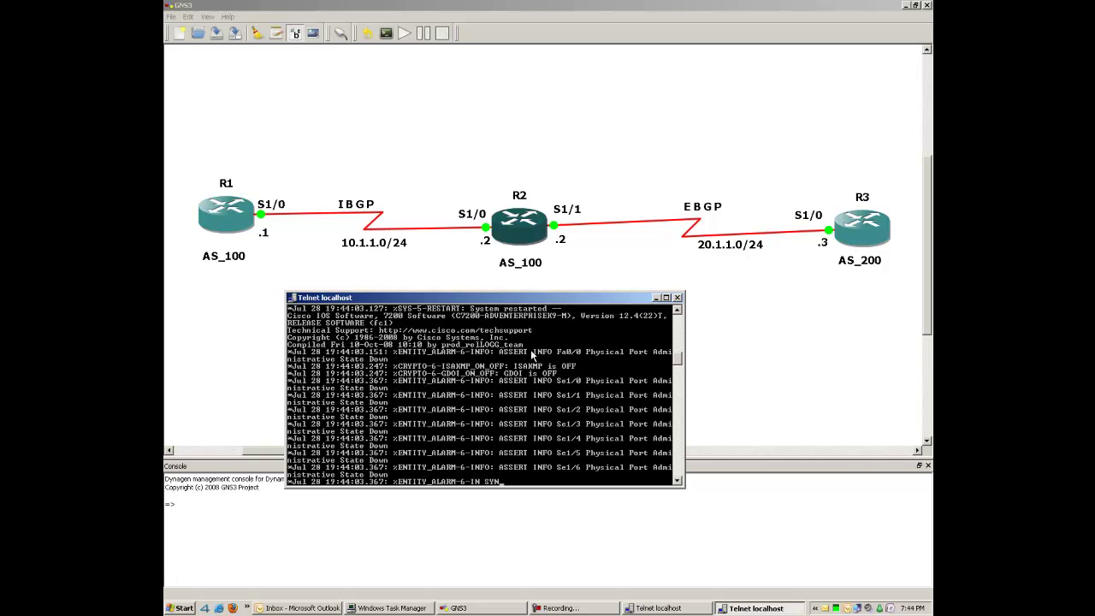
Give R2's serial 1/0 address 10.1.1.2 255.255.255.0 and enable it
{"action": "key", "text": "Return"}
{"action": "key", "text": "Return"}
{"action": "key", "text": "Return"}
{"action": "key", "text": "Return"}
{"action": "key", "text": "Return"}
{"action": "key", "text": "Return"}
{"action": "key", "text": "Return"}
{"action": "key", "text": "Return"}
{"action": "key", "text": "Return"}
{"action": "key", "text": "Return"}
{"action": "key", "text": "Return"}
{"action": "type", "text": "INI S 1/0"}
{"action": "key", "text": "Return"}
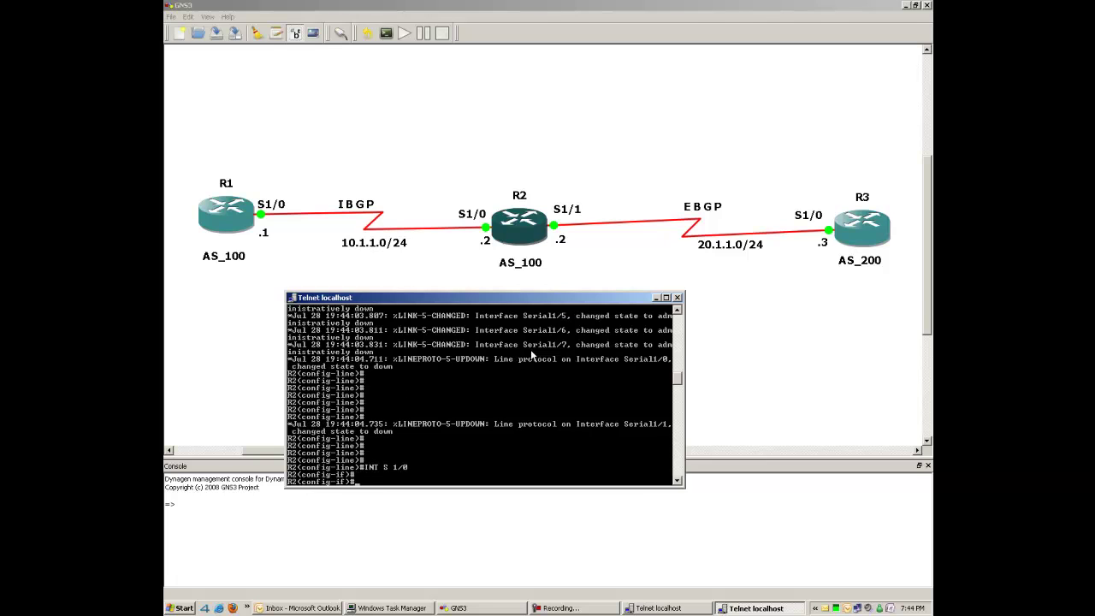
{"action": "key", "text": "Return"}
{"action": "key", "text": "Return"}
{"action": "key", "text": "Return"}
{"action": "type", "text": "IP ADD 10.1.1.2 255.255.255.0"}
{"action": "key", "text": "Return"}
{"action": "type", "text": "NO SHUT"}
{"action": "key", "text": "Return"}
{"action": "key", "text": "Return"}
{"action": "key", "text": "Return"}
Enter serial 1/1 configuration and recall the earlier address command for editing
{"action": "type", "text": "LOGG SYN"}
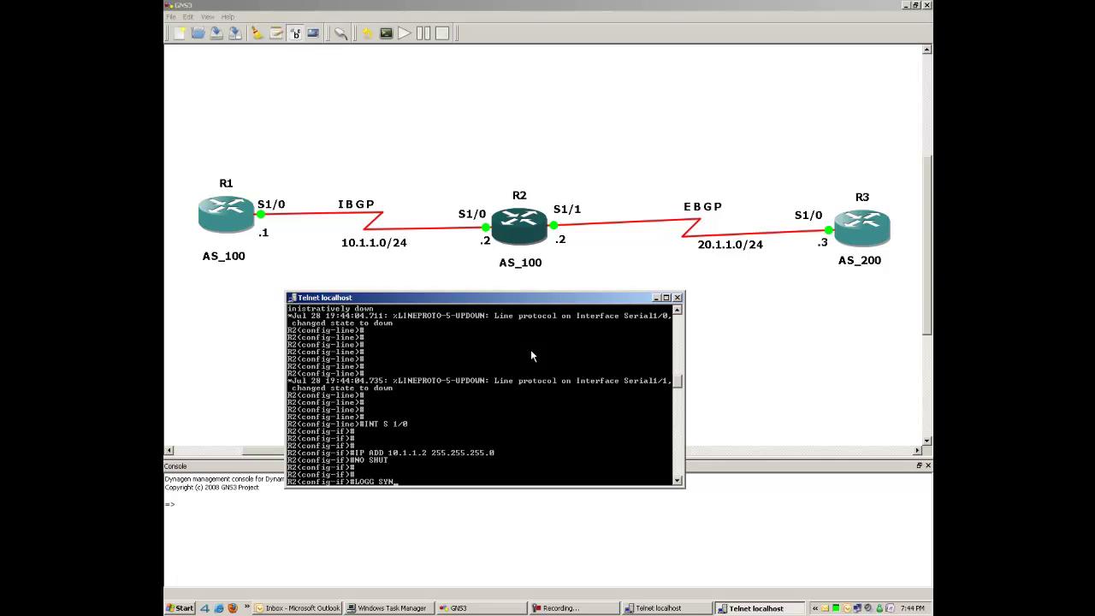
{"action": "key", "text": "Up"}
{"action": "key", "text": "Up"}
{"action": "key", "text": "Up"}
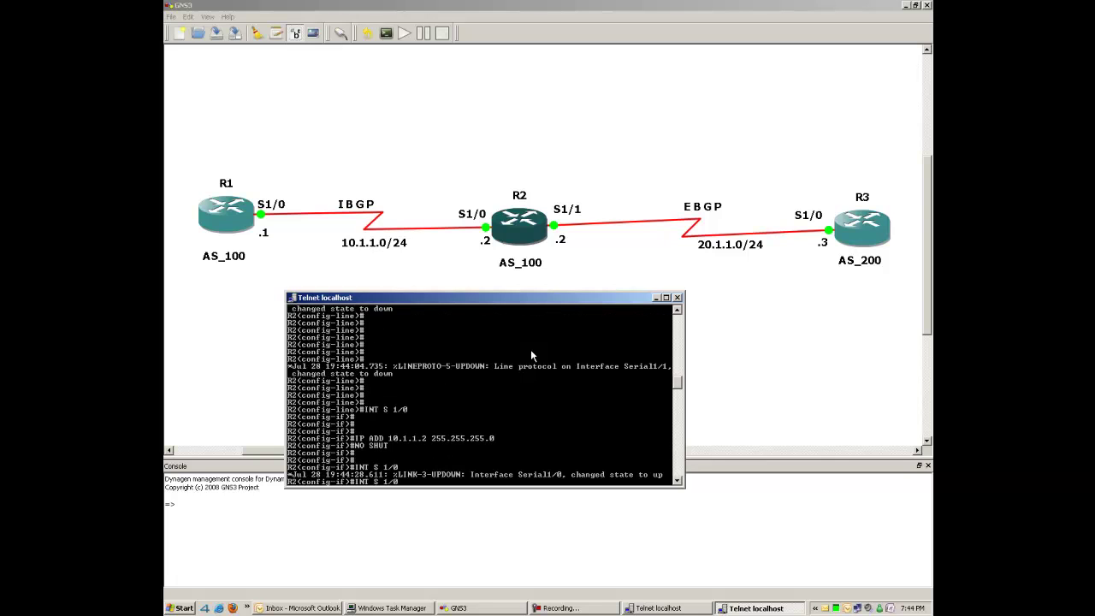
{"action": "key", "text": "Return"}
{"action": "key", "text": "Return"}
{"action": "key", "text": "Return"}
{"action": "key", "text": "Return"}
{"action": "key", "text": "Return"}
{"action": "type", "text": "IP"}
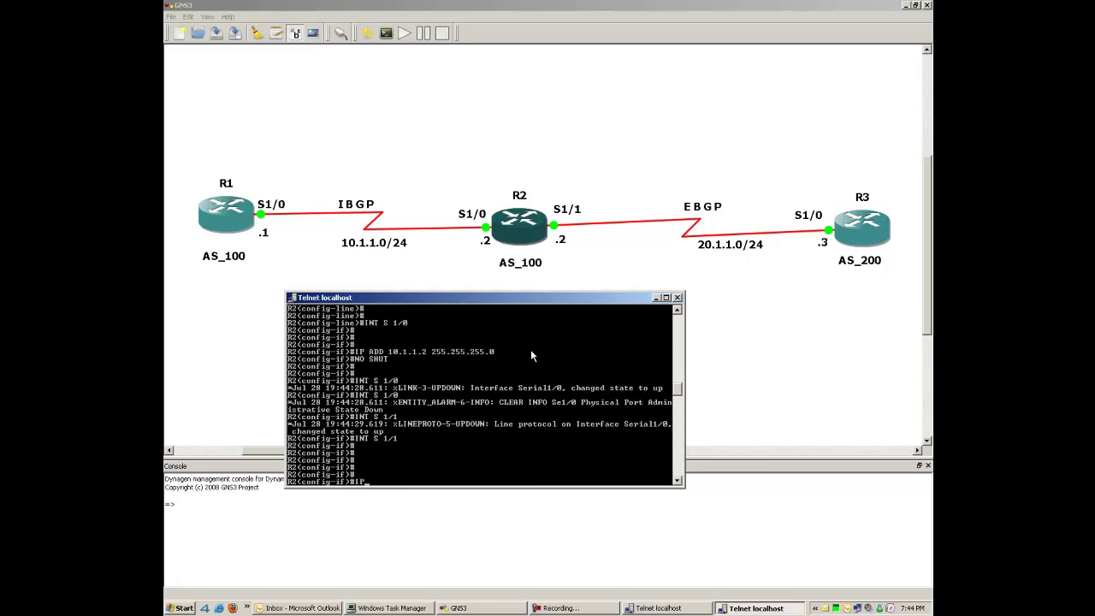
{"action": "type", "text": " ADD 20"}
{"action": "key", "text": "BackSpace"}
{"action": "key", "text": "BackSpace"}
{"action": "key", "text": "BackSpace"}
{"action": "key", "text": "BackSpace"}
{"action": "key", "text": "BackSpace"}
{"action": "key", "text": "BackSpace"}
{"action": "key", "text": "BackSpace"}
{"action": "key", "text": "BackSpace"}
{"action": "key", "text": "BackSpace"}
{"action": "key", "text": "BackSpace"}
{"action": "type", "text": "INT S 1/0"}
{"action": "key", "text": "Return"}
{"action": "type", "text": "NO SHUT"}
{"action": "key", "text": "Up"}
{"action": "key", "text": "Up"}
{"action": "key", "text": "Up"}
{"action": "key", "text": "Up"}
{"action": "key", "text": "Up"}
{"action": "key", "text": "Up"}
{"action": "key", "text": "Up"}
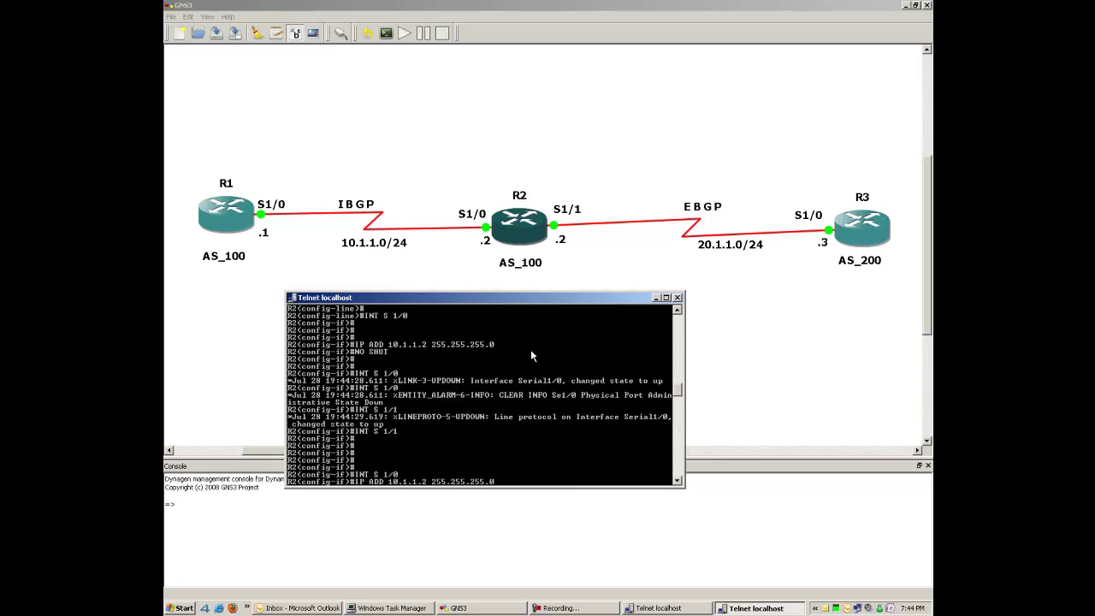
{"action": "key", "text": "Down"}
{"action": "key", "text": "Down"}
{"action": "key", "text": "Down"}
{"action": "key", "text": "Down"}
{"action": "key", "text": "Return"}
{"action": "key", "text": "Return"}
{"action": "key", "text": "Return"}
{"action": "key", "text": "Return"}
{"action": "key", "text": "Return"}
{"action": "key", "text": "Up"}
{"action": "key", "text": "Up"}
{"action": "key", "text": "Up"}
{"action": "key", "text": "Up"}
{"action": "key", "text": "Up"}
{"action": "key", "text": "Left"}
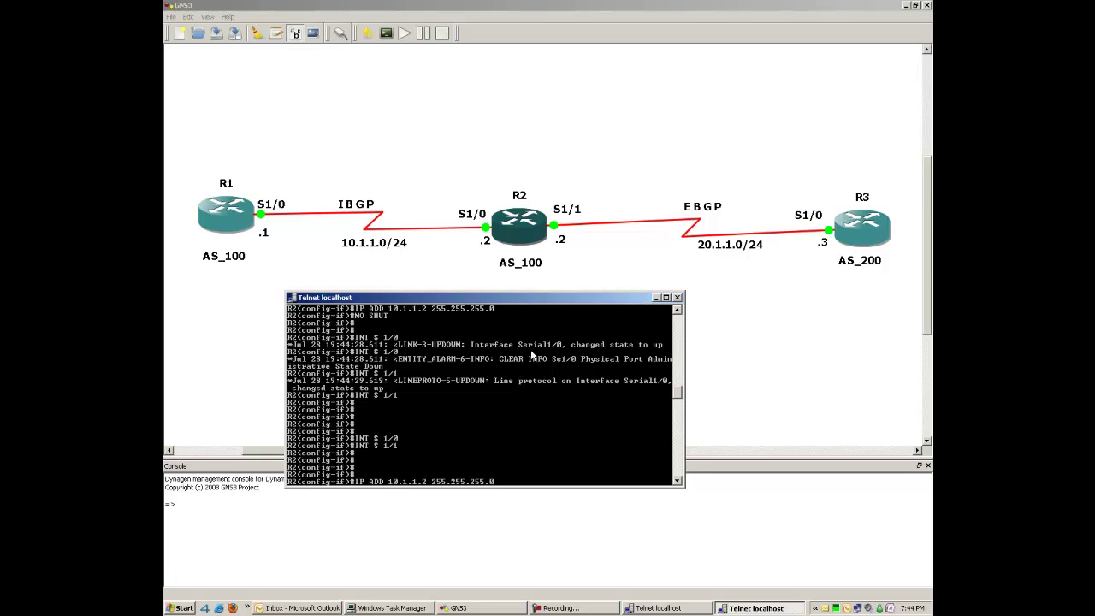
Give serial 1/1 address 20.1.1.2/24, enable it, and set clock rate 72000
{"action": "key", "text": "BackSpace"}
{"action": "type", "text": "2"}
{"action": "key", "text": "Return"}
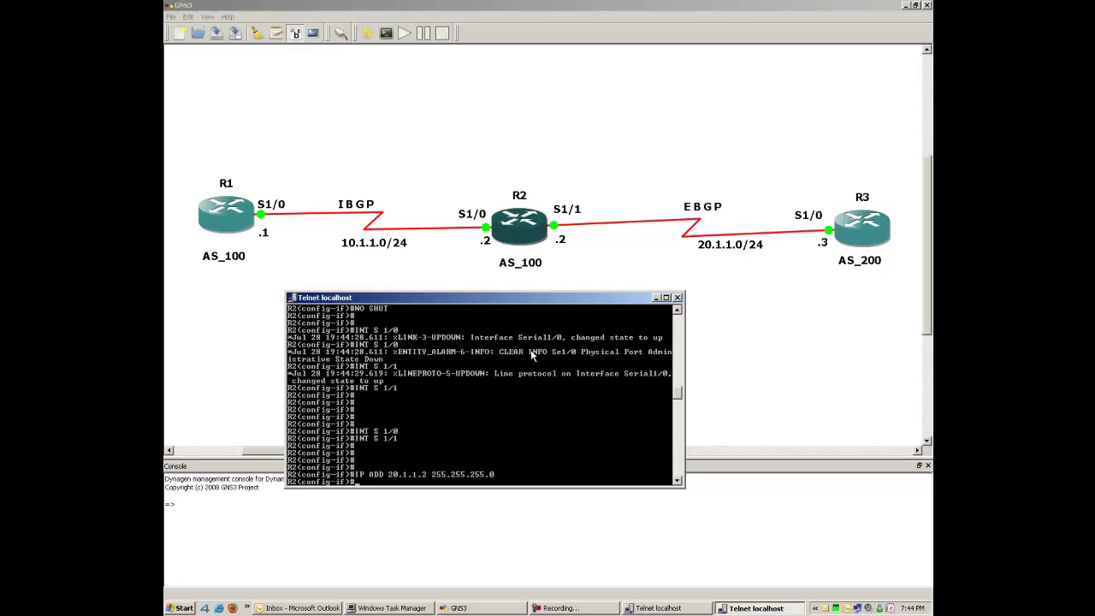
{"action": "type", "text": "NO SHUT"}
{"action": "key", "text": "Return"}
{"action": "key", "text": "Return"}
{"action": "type", "text": "CLO RA"}
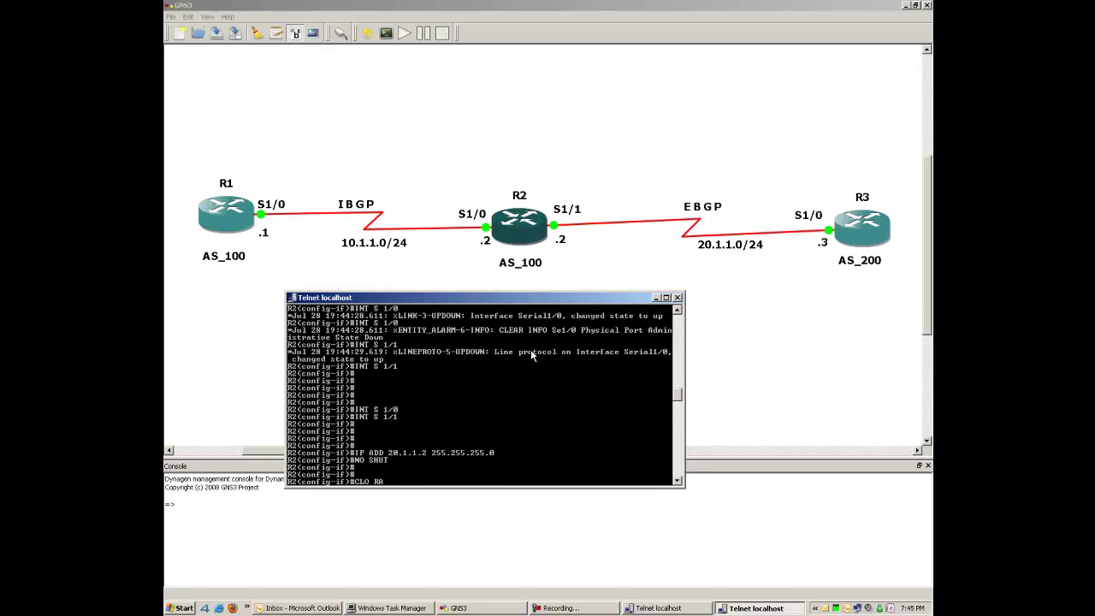
{"action": "type", "text": " 72000"}
{"action": "key", "text": "Return"}
Set clock rate 72000 on R2's serial 1/0
{"action": "type", "text": "INT S 1/1"}
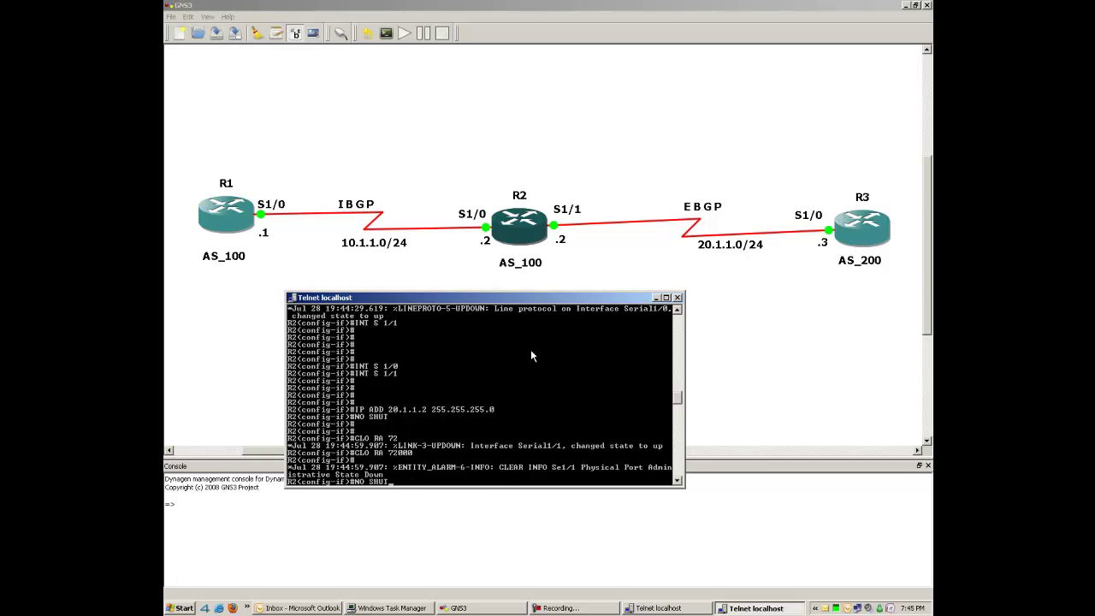
{"action": "key", "text": "Return"}
{"action": "type", "text": "IP ADD 20.1.1.2 255.255.255.0"}
{"action": "key", "text": "Up"}
{"action": "key", "text": "Up"}
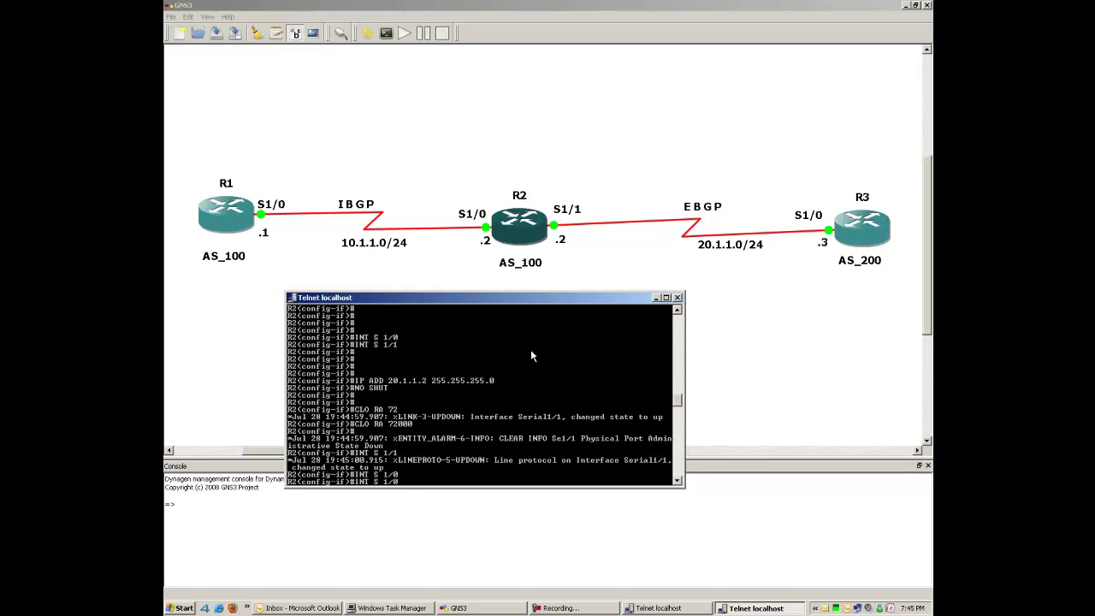
{"action": "key", "text": "Up"}
{"action": "key", "text": "Up"}
{"action": "key", "text": "Up"}
{"action": "key", "text": "Up"}
{"action": "key", "text": "Down"}
{"action": "key", "text": "Down"}
{"action": "key", "text": "Down"}
{"action": "key", "text": "Down"}
{"action": "key", "text": "Down"}
{"action": "key", "text": "Down"}
{"action": "key", "text": "Up"}
{"action": "key", "text": "Return"}
{"action": "key", "text": "Return"}
{"action": "key", "text": "Return"}
{"action": "key", "text": "Return"}
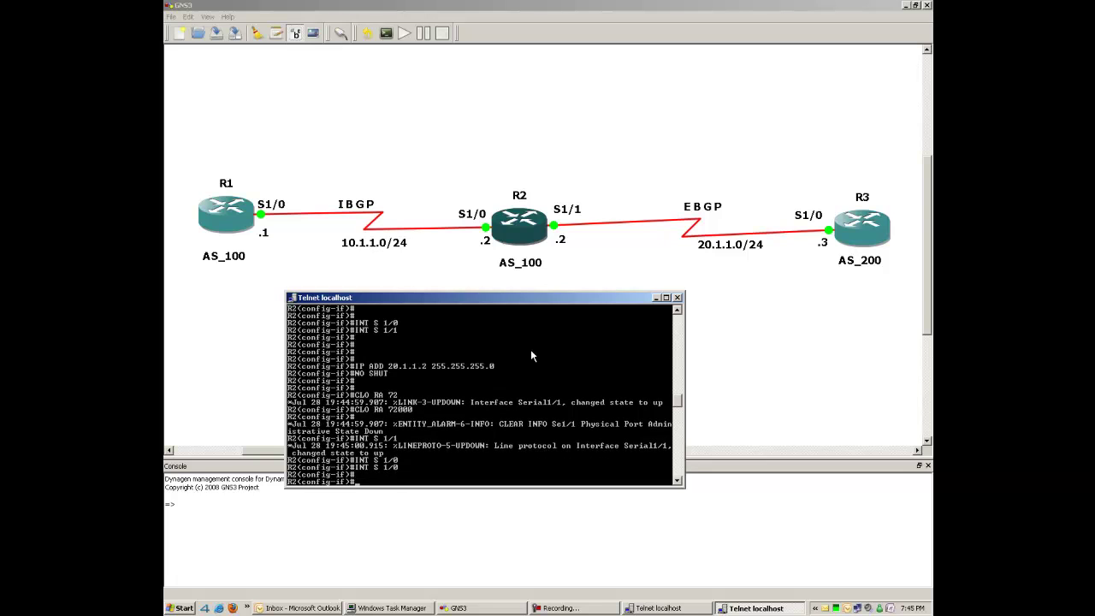
{"action": "type", "text": "CLO RA 72000"}
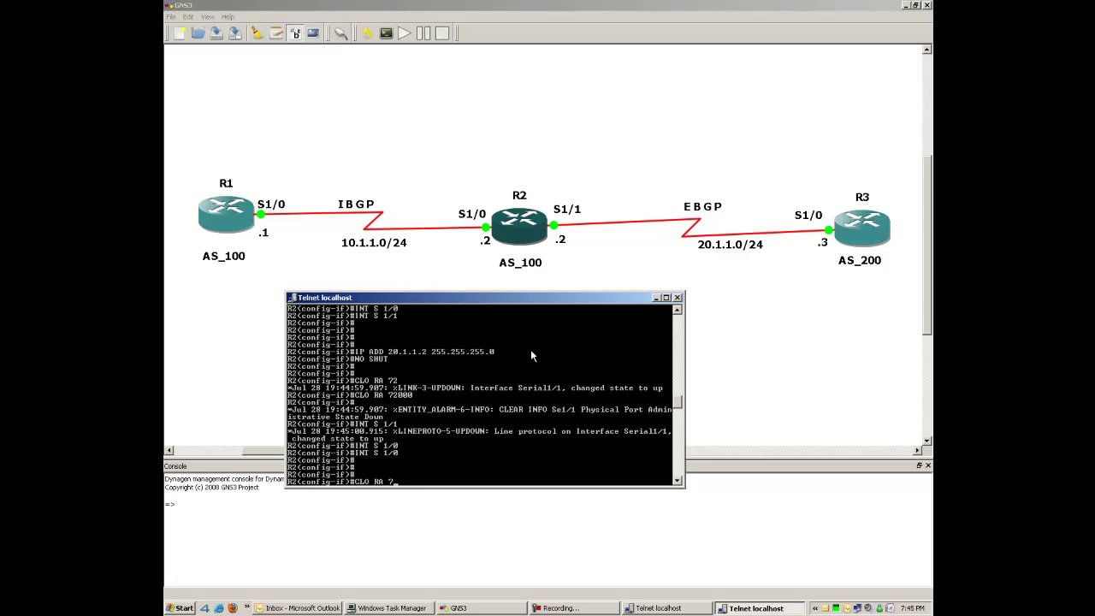
{"action": "key", "text": "Return"}
{"action": "key", "text": "Return"}
{"action": "key", "text": "Return"}
{"action": "key", "text": "Return"}
{"action": "key", "text": "Return"}
{"action": "key", "text": "Return"}
{"action": "key", "text": "Return"}
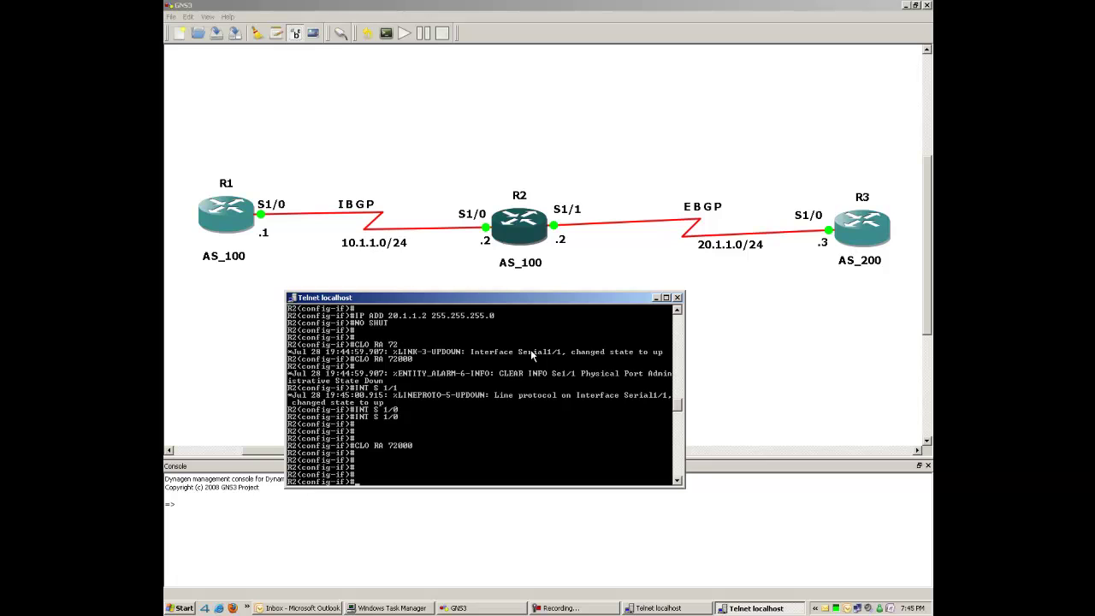
{"action": "key", "text": "Return"}
{"action": "key", "text": "Return"}
{"action": "key", "text": "Return"}
{"action": "type", "text": "RO"}
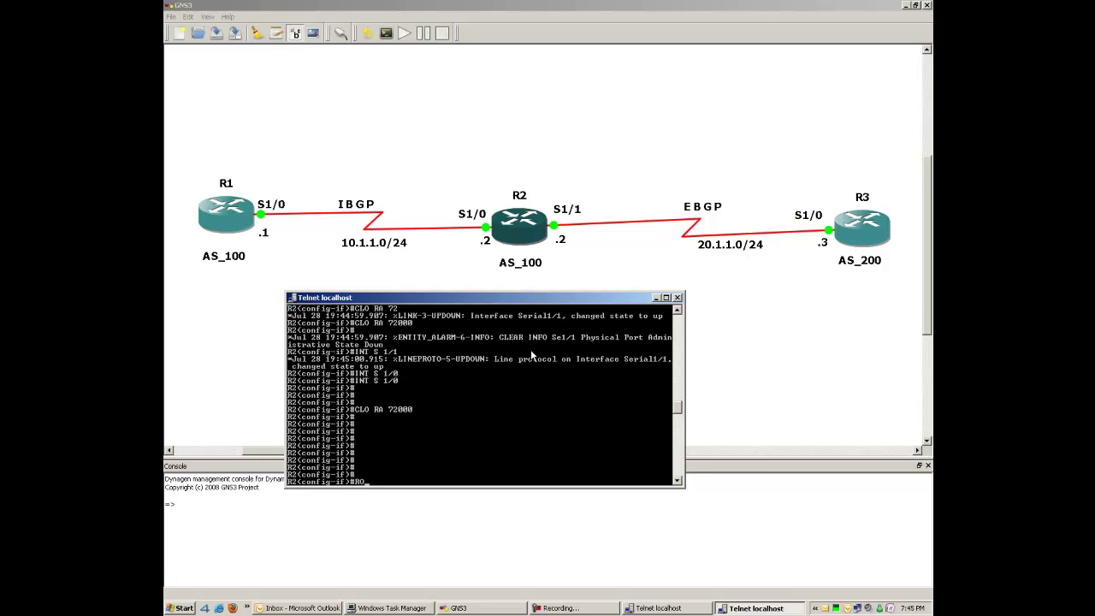
{"action": "type", "text": "UTER BGP 100"}
Enter router bgp 100 on R2 and add networks 10.1.1.0 and 20.1.1.0 with mask 255.255.255.0
{"action": "key", "text": "Return"}
{"action": "key", "text": "Return"}
{"action": "key", "text": "Return"}
{"action": "key", "text": "Return"}
{"action": "key", "text": "Return"}
{"action": "key", "text": "Return"}
{"action": "key", "text": "Return"}
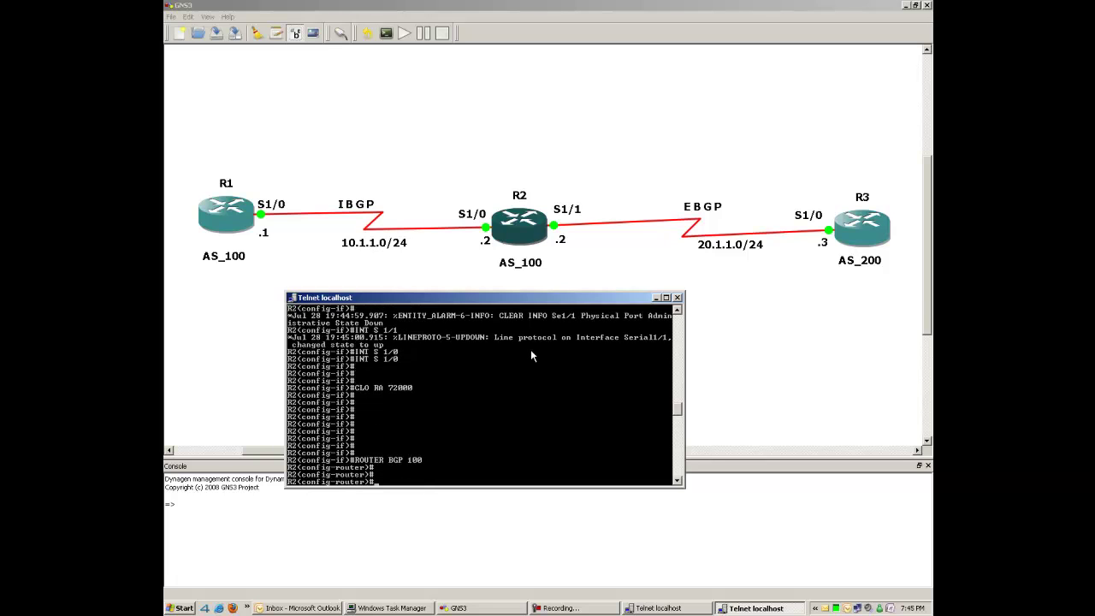
{"action": "type", "text": "net"}
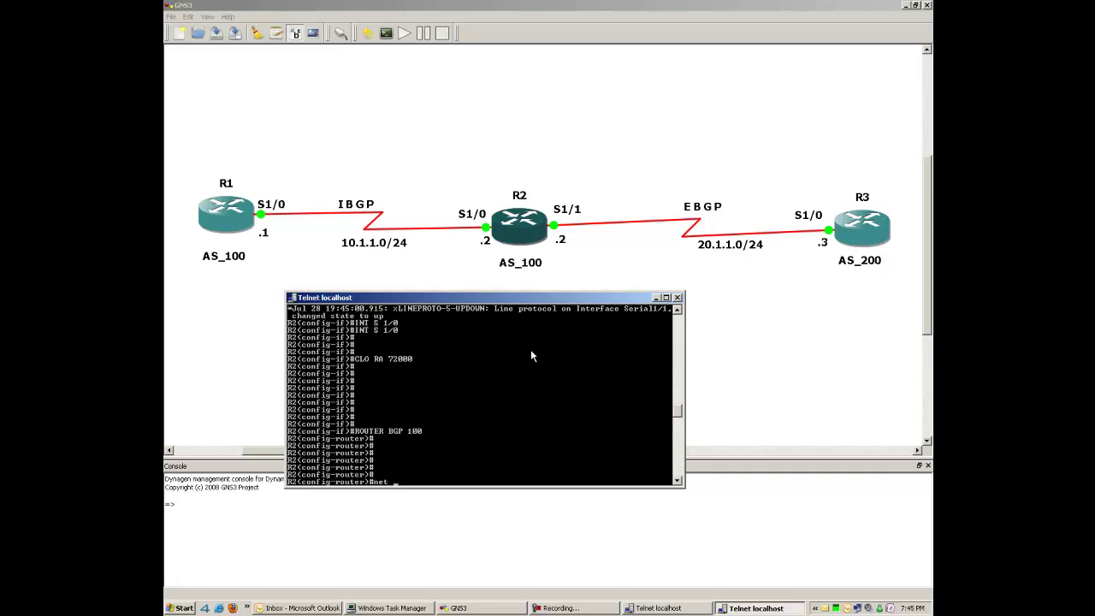
{"action": "type", "text": " 10.1.1.0"}
{"action": "type", "text": " 255"}
{"action": "key", "text": "BackSpace"}
{"action": "key", "text": "BackSpace"}
{"action": "key", "text": "BackSpace"}
{"action": "type", "text": "mask"}
{"action": "key", "text": "Tab"}
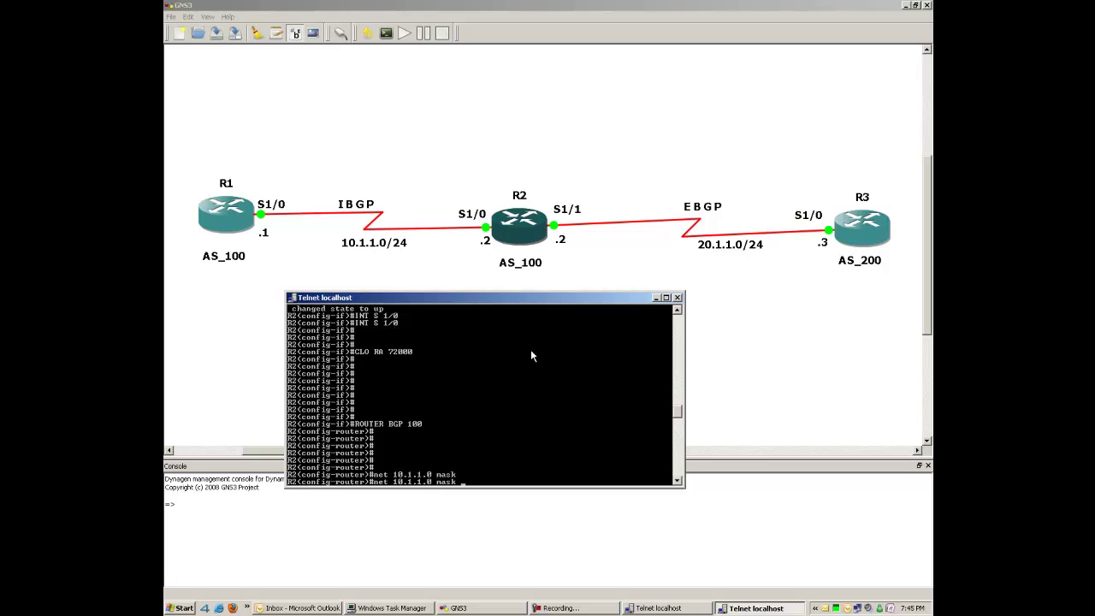
{"action": "type", "text": "255.255.255.0"}
{"action": "key", "text": "Tab"}
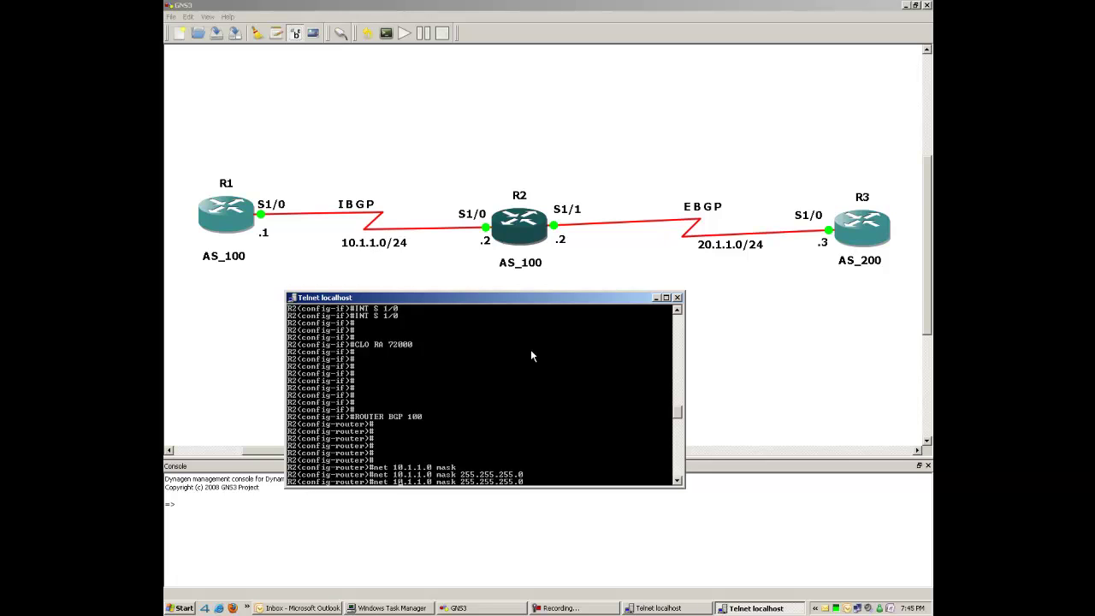
{"action": "key", "text": "BackSpace"}
{"action": "type", "text": "2"}
{"action": "key", "text": "Return"}
{"action": "key", "text": "Return"}
{"action": "key", "text": "Return"}
{"action": "key", "text": "Return"}
{"action": "key", "text": "Return"}
{"action": "key", "text": "Return"}
{"action": "type", "text": "nei"}
{"action": "key", "text": "Tab"}
Add BGP neighbor 10.1.1.1 remote-as 100 on R2
{"action": "type", "text": "10"}
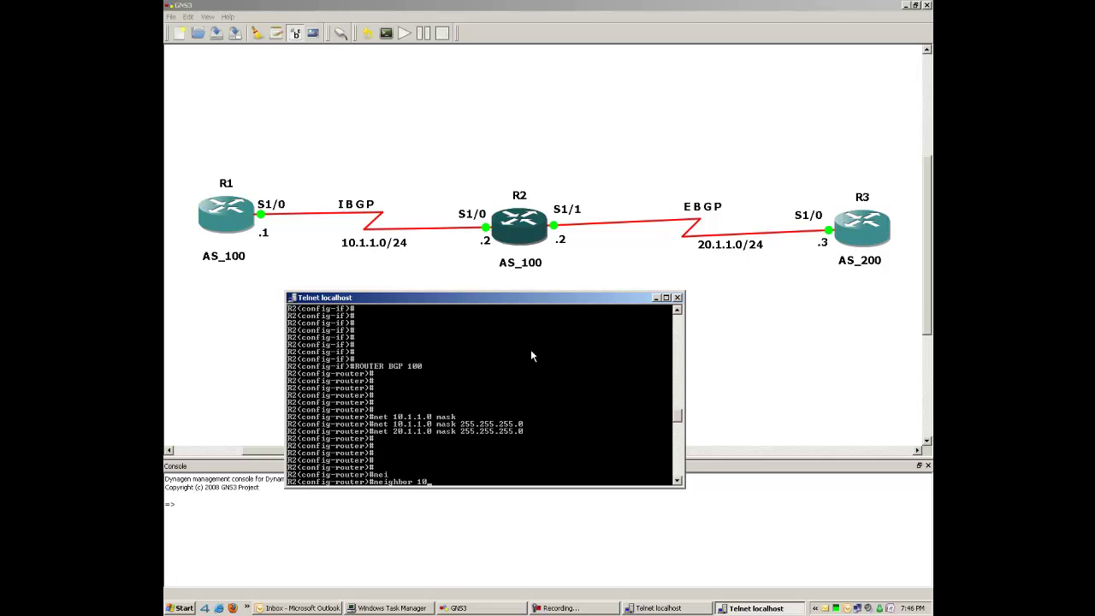
{"action": "type", "text": ".1.1.1 remp"}
{"action": "key", "text": "Tab"}
{"action": "key", "text": "BackSpace"}
{"action": "type", "text": "o"}
{"action": "key", "text": "Tab"}
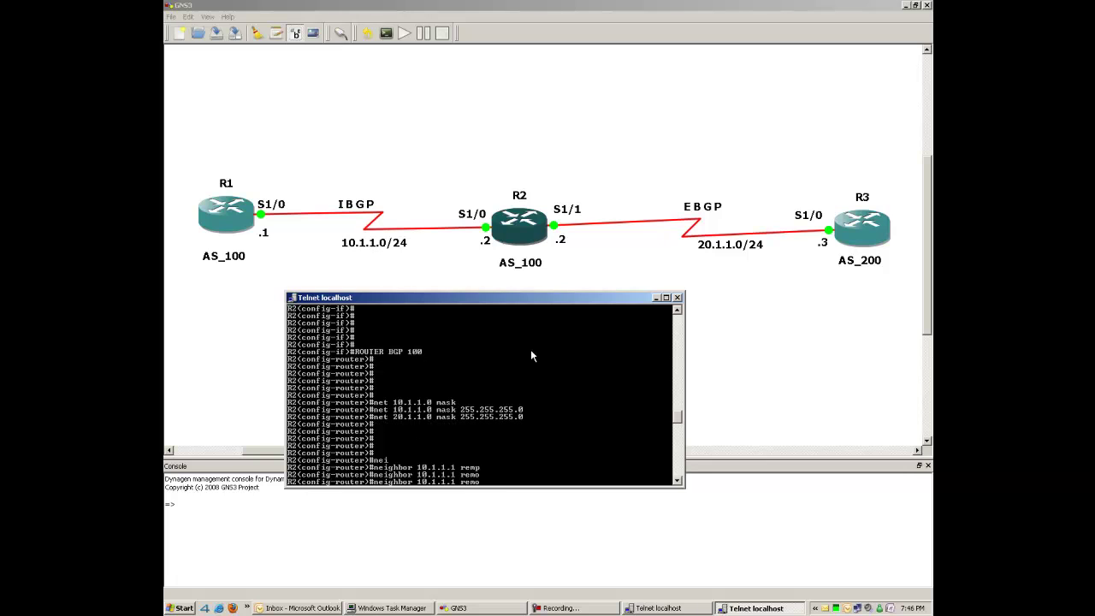
{"action": "type", "text": "te"}
{"action": "key", "text": "Tab"}
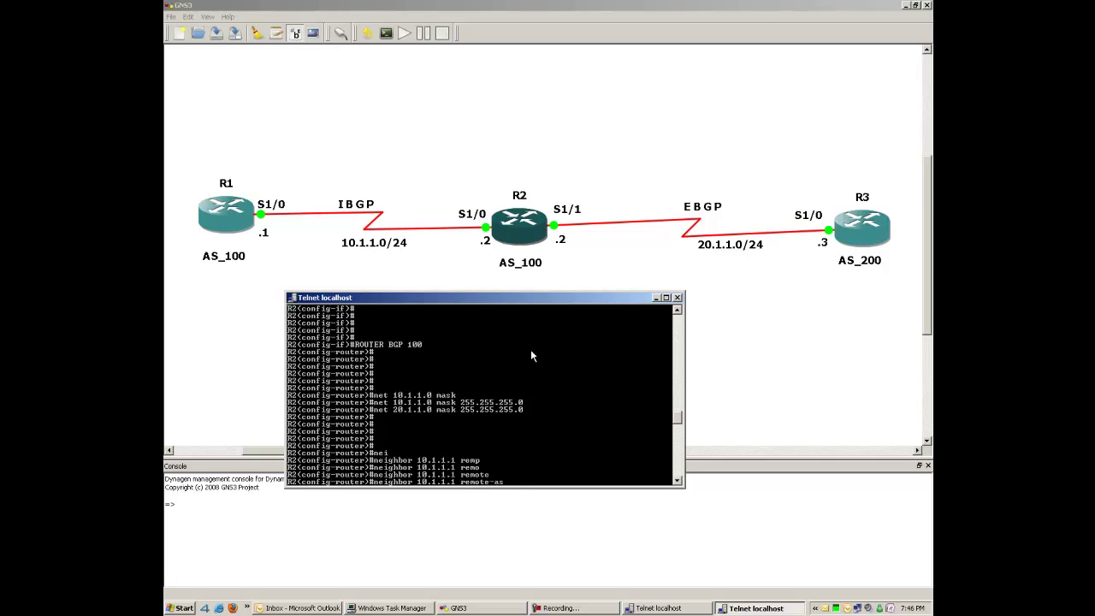
{"action": "type", "text": "100"}
{"action": "key", "text": "Return"}
{"action": "key", "text": "Return"}
{"action": "key", "text": "Return"}
{"action": "key", "text": "Return"}
{"action": "key", "text": "Return"}
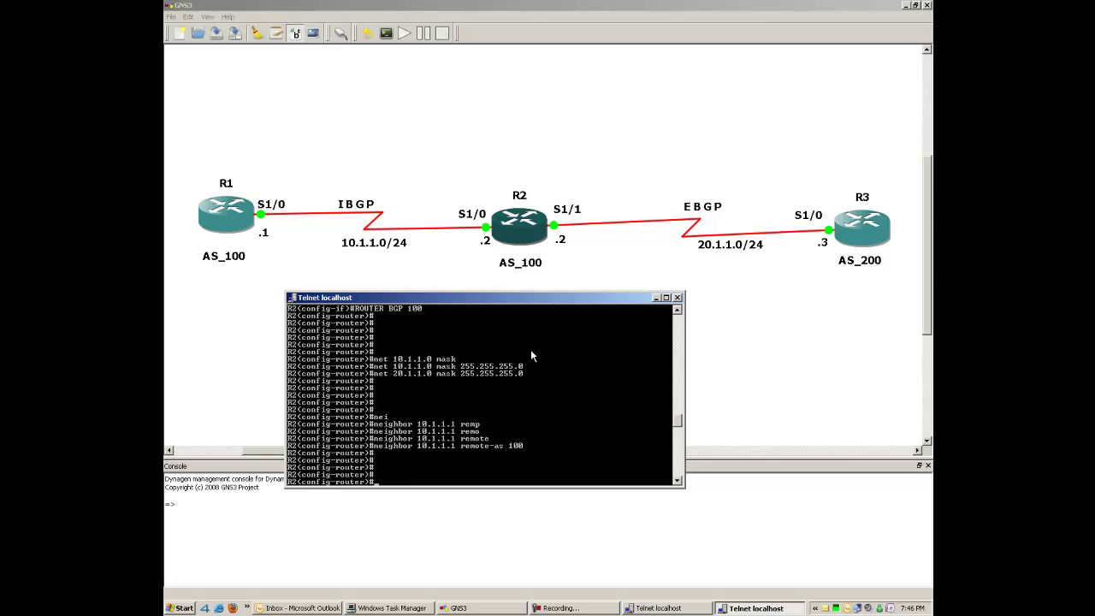
{"action": "key", "text": "Up"}
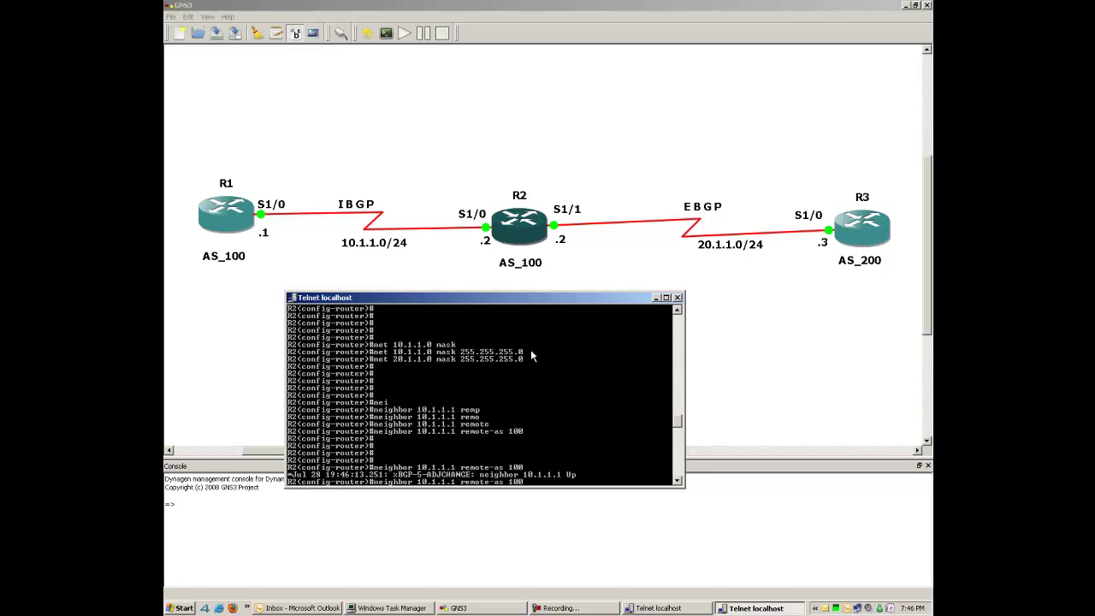
{"action": "key", "text": "Return"}
{"action": "key", "text": "Return"}
{"action": "key", "text": "Return"}
{"action": "key", "text": "Up"}
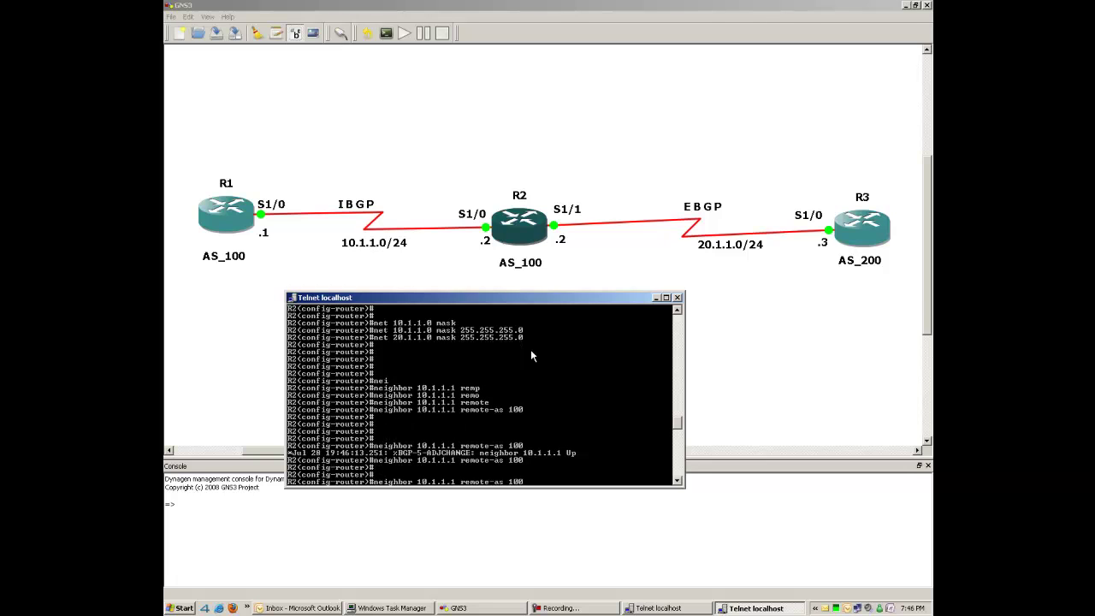
{"action": "key", "text": "Return"}
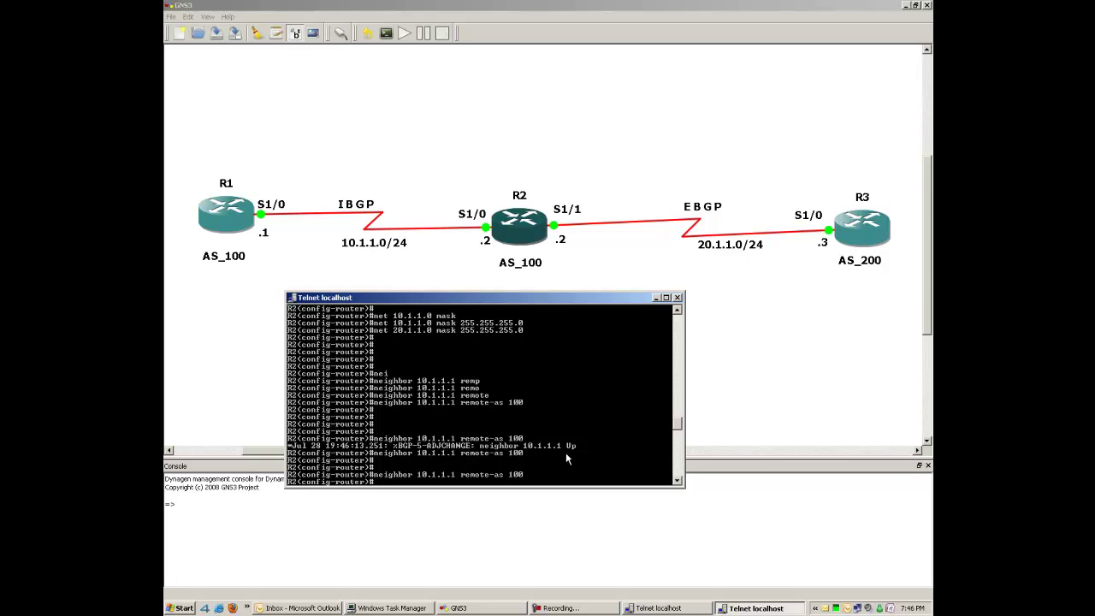
Add BGP neighbor 20.1.1.3 remote-as 200 by editing the recalled neighbor line
{"action": "key", "text": "Up"}
{"action": "key", "text": "BackSpace"}
{"action": "type", "text": "2"}
{"action": "key", "text": "BackSpace"}
{"action": "type", "text": "3"}
{"action": "key", "text": "BackSpace"}
{"action": "type", "text": "2"}
{"action": "key", "text": "Return"}
{"action": "key", "text": "Return"}
{"action": "key", "text": "Return"}
{"action": "key", "text": "Return"}
{"action": "key", "text": "Return"}
{"action": "key", "text": "Return"}
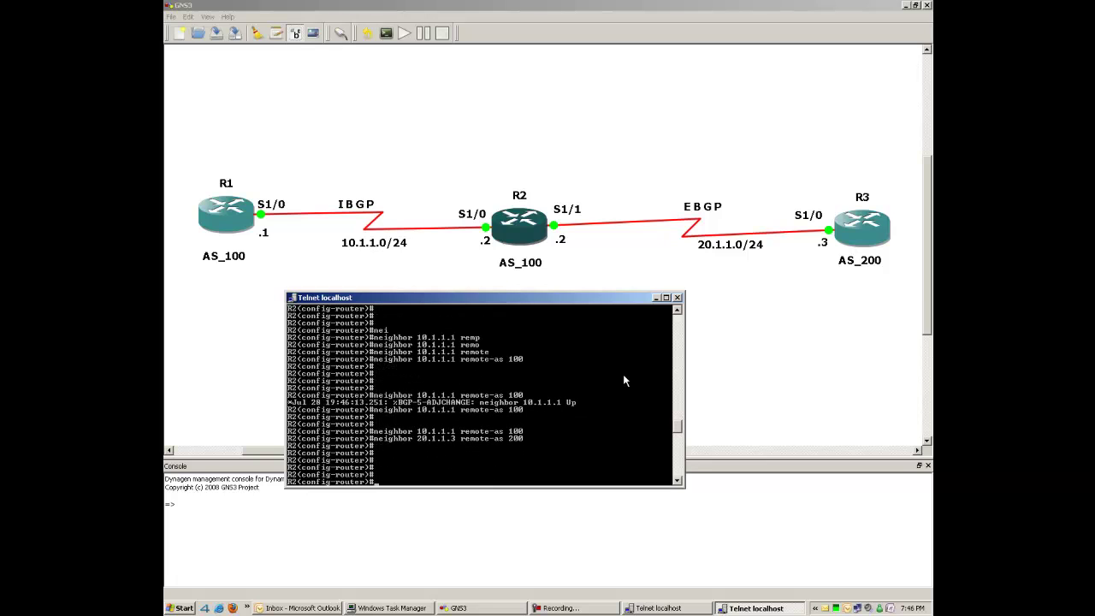
{"action": "key", "text": "Return"}
{"action": "key", "text": "Return"}
{"action": "key", "text": "Return"}
{"action": "key", "text": "Return"}
{"action": "key", "text": "Return"}
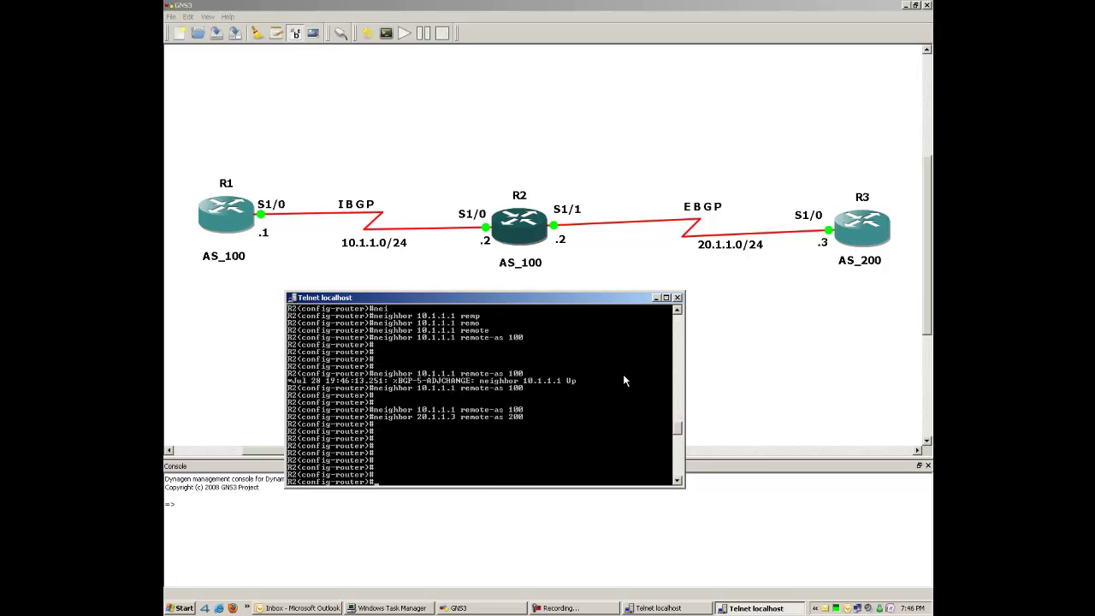
Return R2 to privileged mode and save its running configuration with wr
{"action": "type", "text": "exit"}
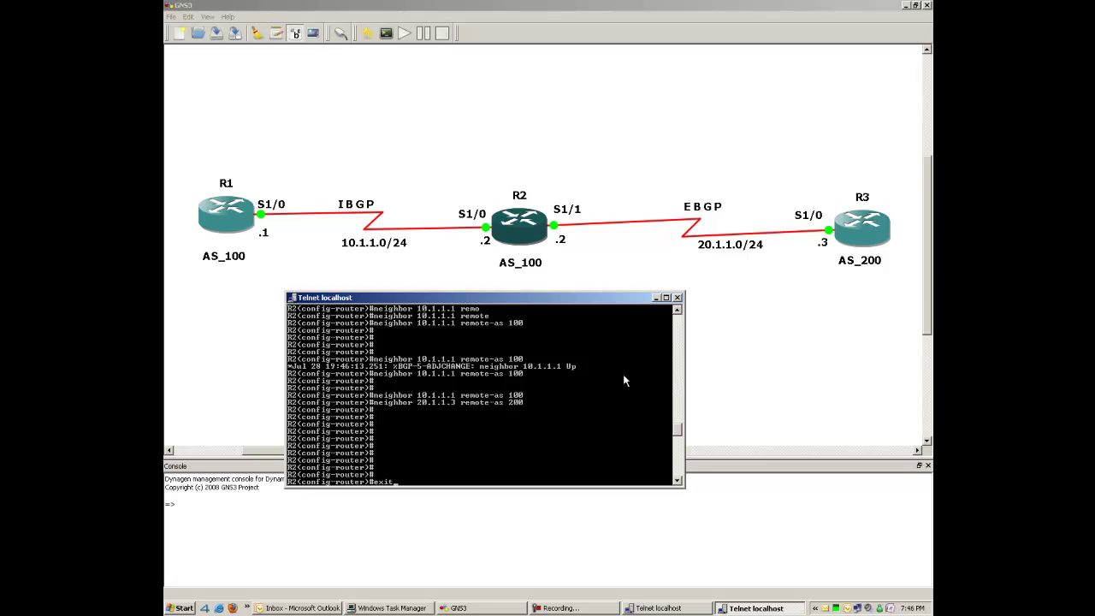
{"action": "key", "text": "Return"}
{"action": "key", "text": "Return"}
{"action": "key", "text": "Return"}
{"action": "key", "text": "Return"}
{"action": "type", "text": "exit"}
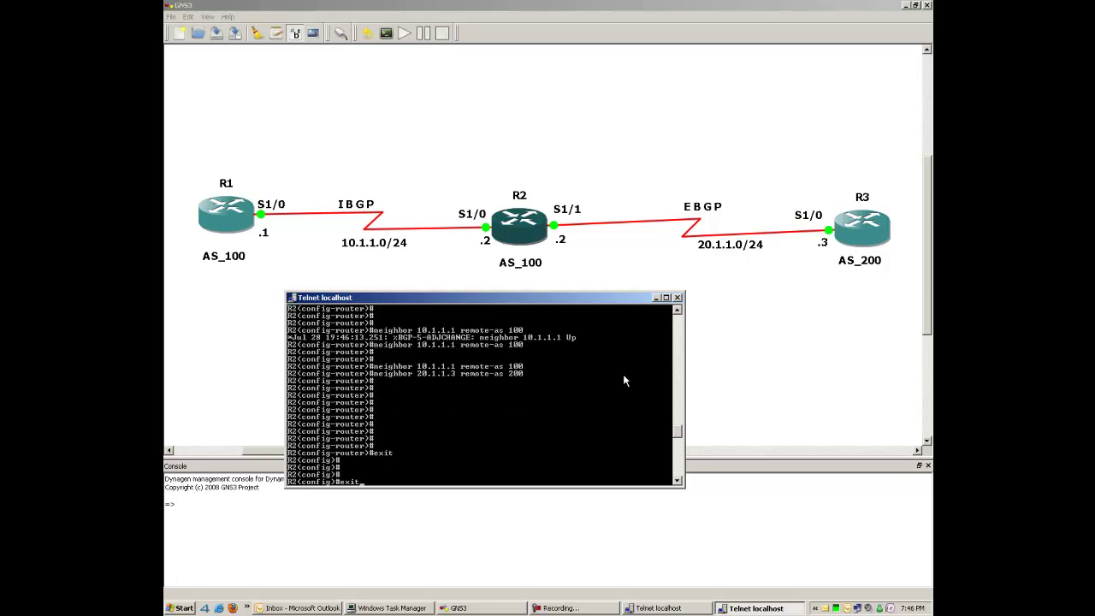
{"action": "key", "text": "Return"}
{"action": "key", "text": "Return"}
{"action": "key", "text": "Return"}
{"action": "type", "text": "wr"}
{"action": "key", "text": "Return"}
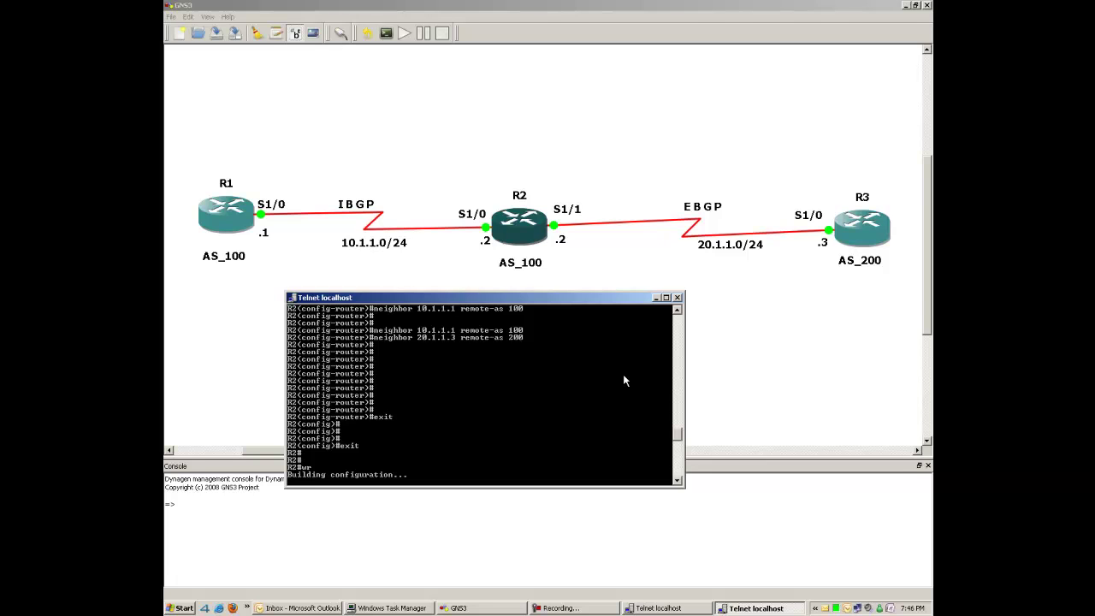
{"action": "key", "text": "Return"}
{"action": "key", "text": "Return"}
{"action": "key", "text": "Return"}
{"action": "key", "text": "Return"}
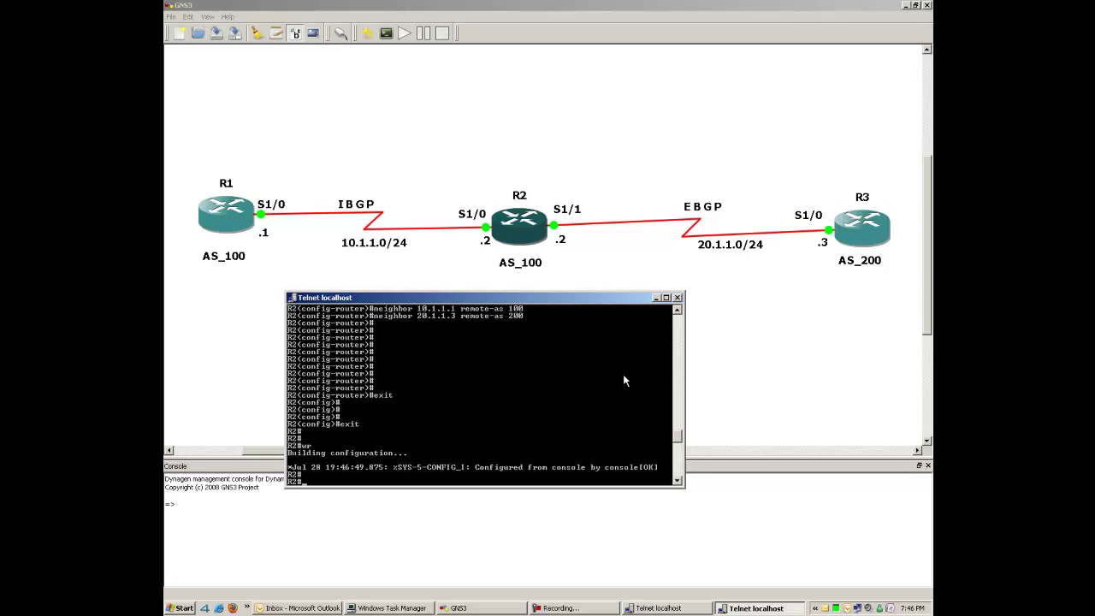
Show R2's BGP summary listing neighbors 10.1.1.1 (AS 100) and 20.1.1.3 (AS 200)
{"action": "key", "text": "Return"}
{"action": "type", "text": "sh ip"}
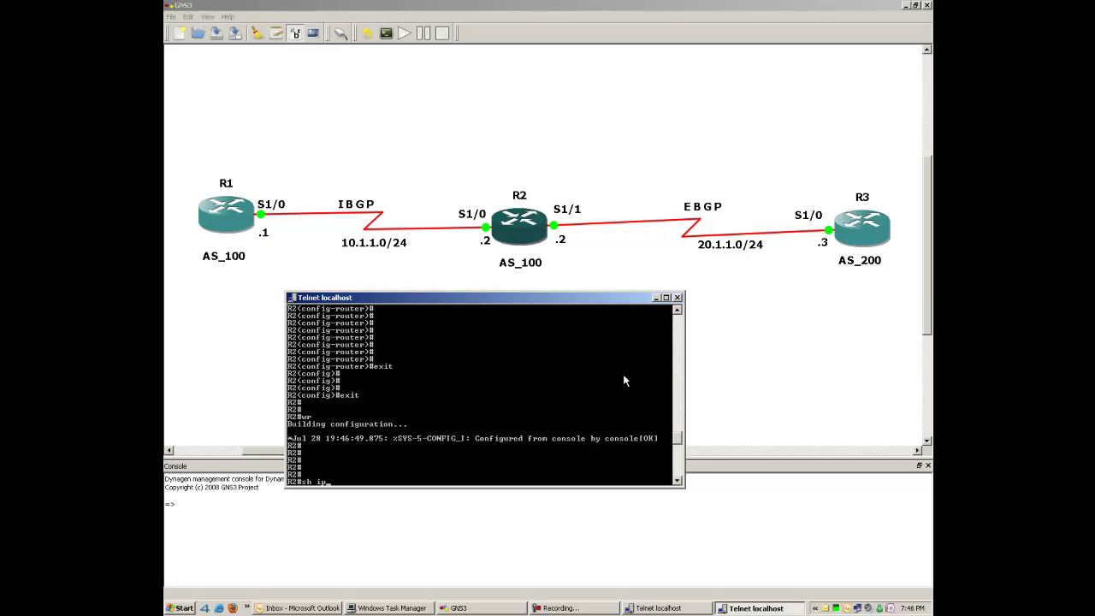
{"action": "type", "text": " bgp"}
{"action": "key", "text": "Tab"}
{"action": "type", "text": "sum"}
{"action": "key", "text": "Tab"}
{"action": "key", "text": "Return"}
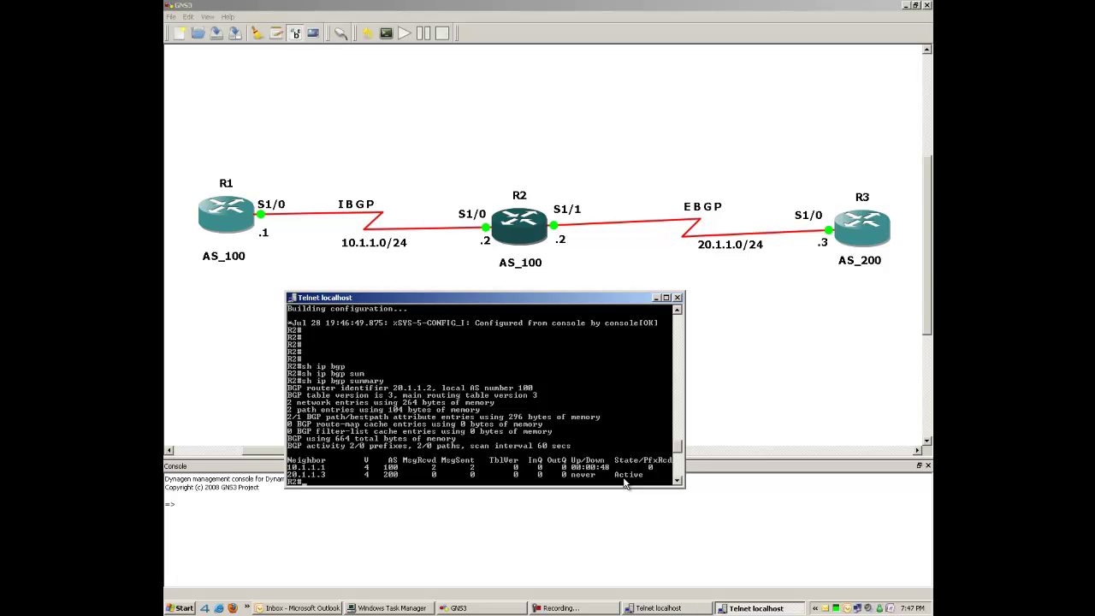
Open a console to R3 and decline its initial configuration dialog
{"action": "left_click", "coordinate": [655, 298]}
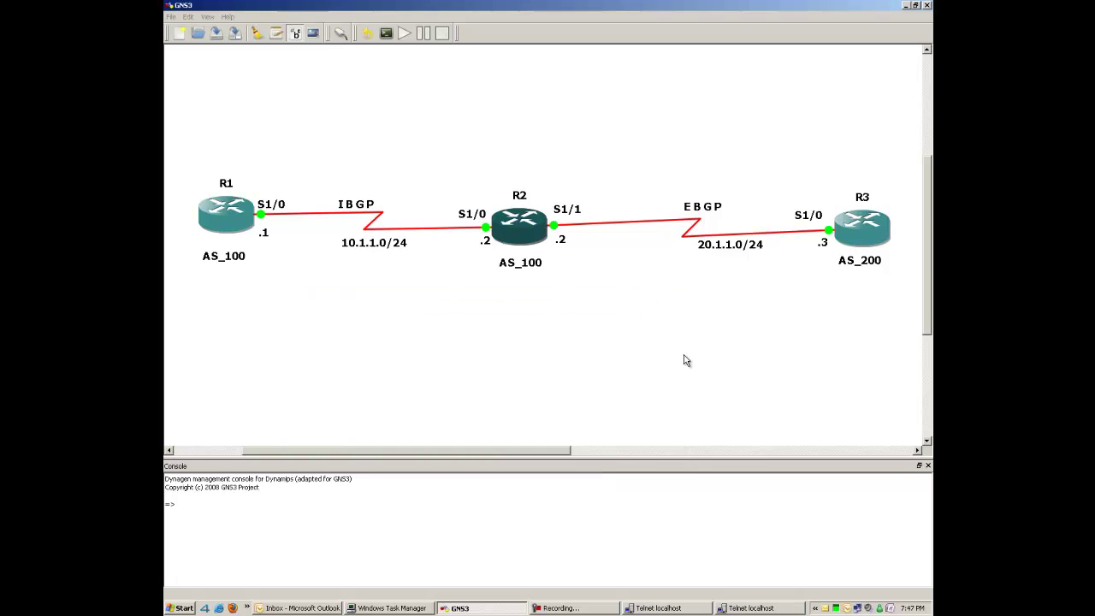
{"action": "right_click", "coordinate": [853, 246]}
{"action": "left_click", "coordinate": [776, 302]}
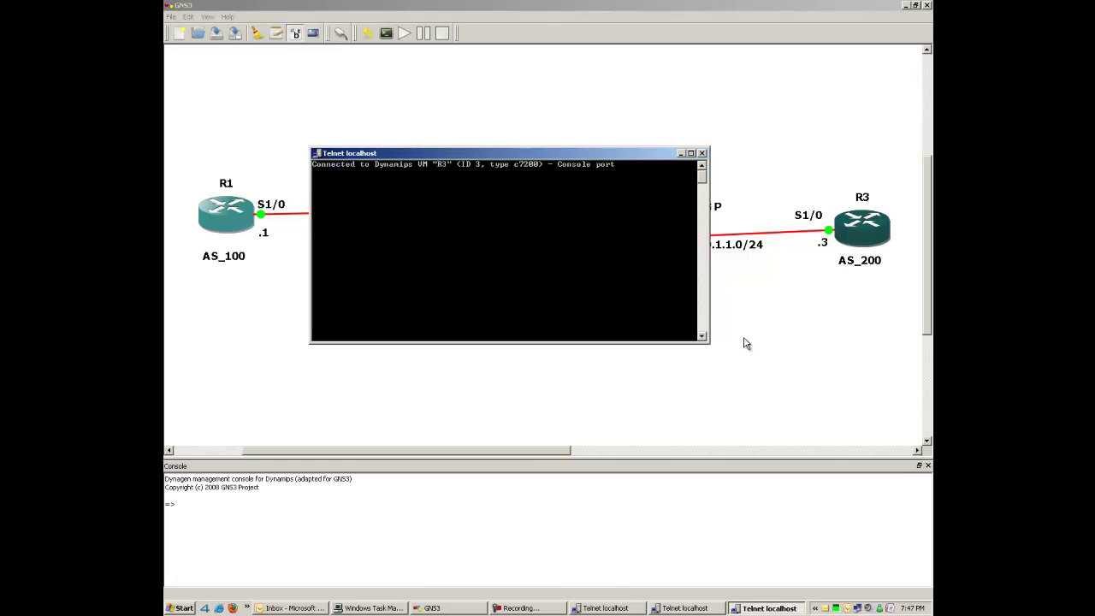
{"action": "key", "text": "Return"}
{"action": "key", "text": "Return"}
{"action": "type", "text": "n"}
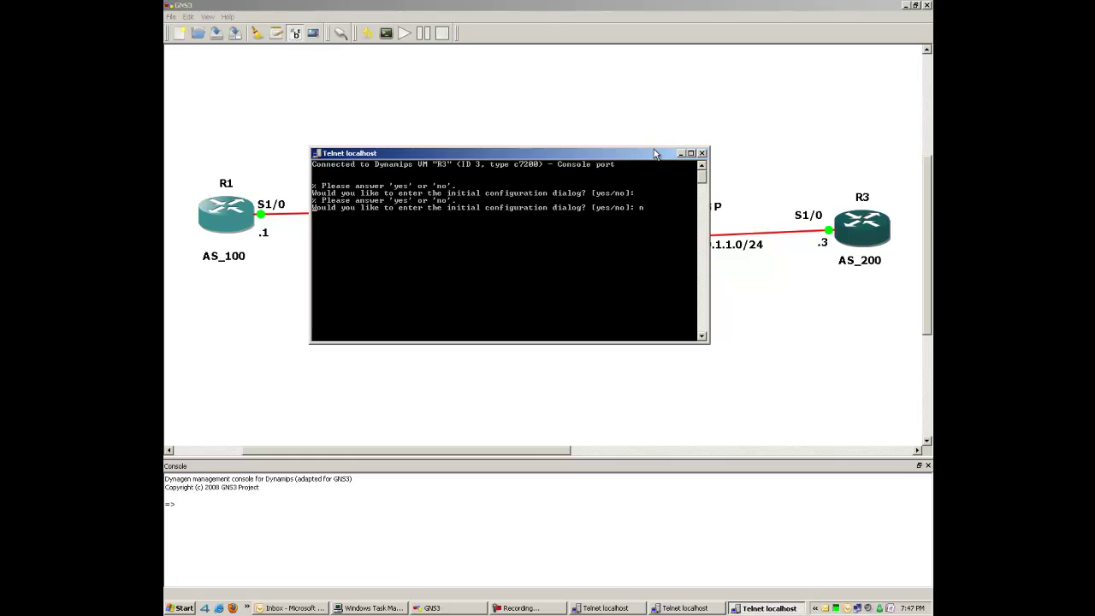
{"action": "key", "text": "Return"}
{"action": "left_click_drag", "start_coordinate": [651, 151], "coordinate": [639, 298]}
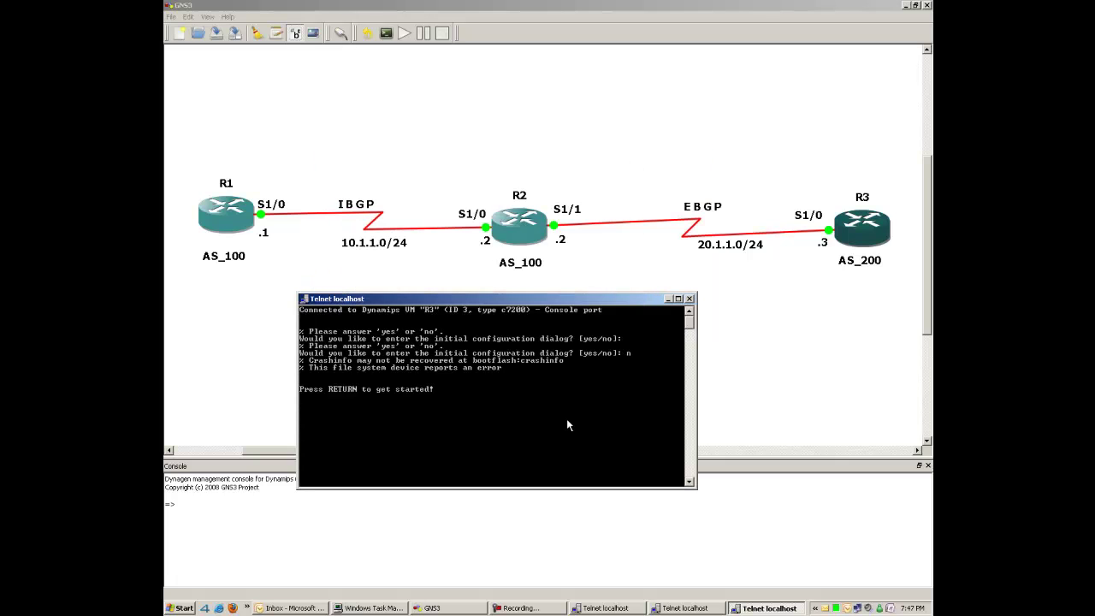
Enable logging synchronous on R3's console line 0
{"action": "key", "text": "Return"}
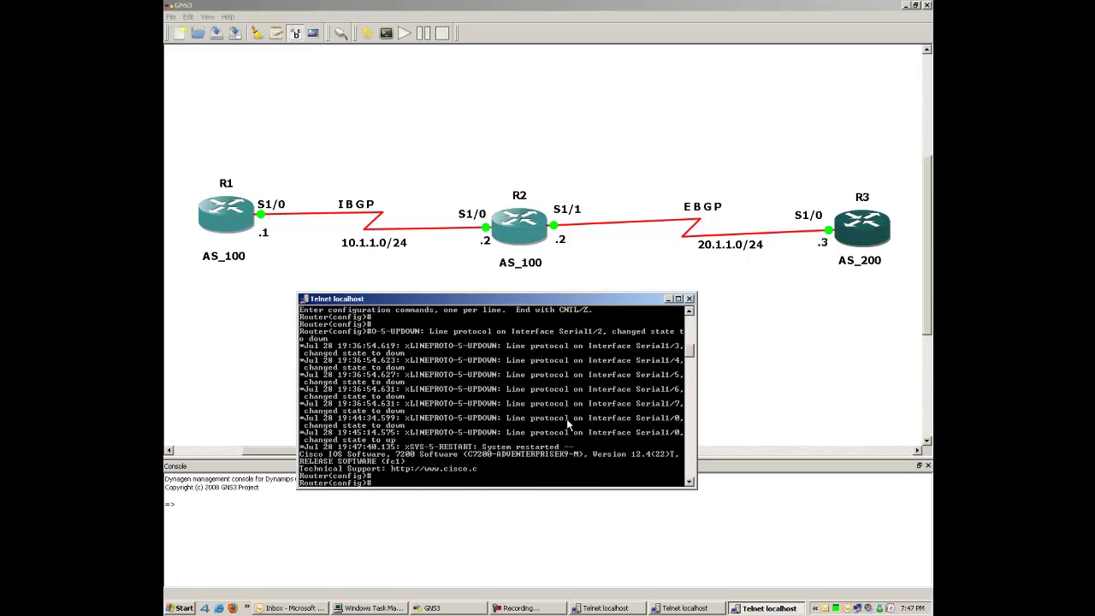
{"action": "type", "text": "ine con 0"}
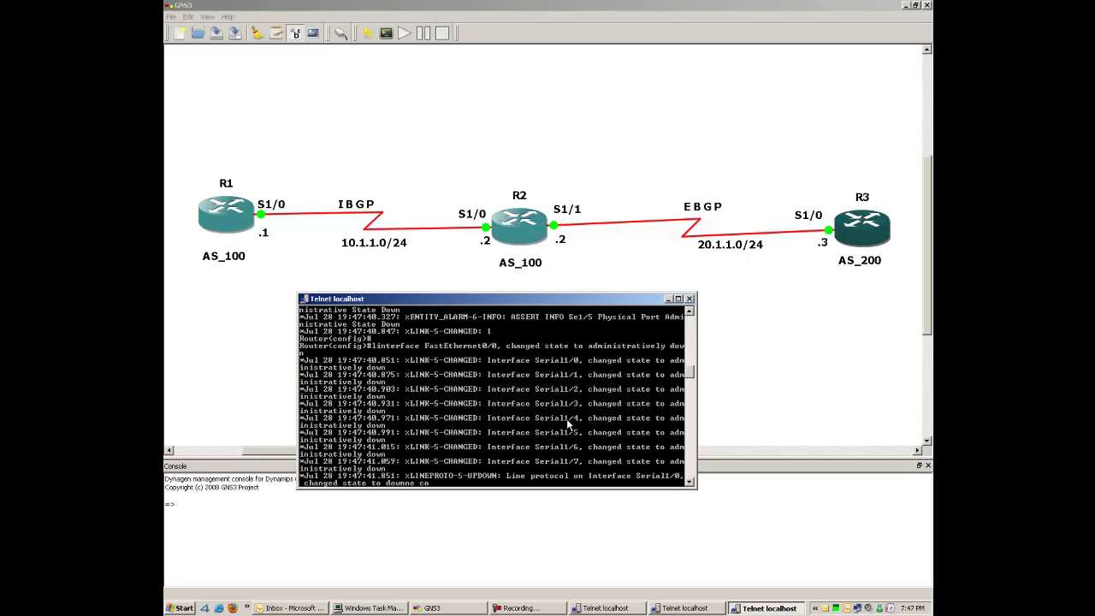
{"action": "key", "text": "Return"}
{"action": "type", "text": "logb syn"}
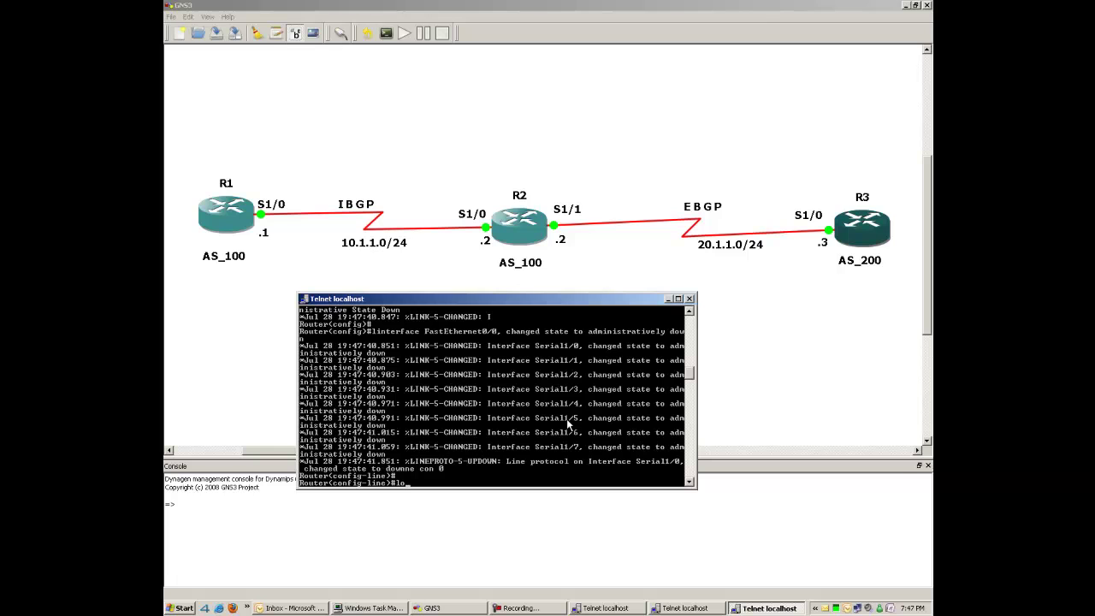
{"action": "key", "text": "Return"}
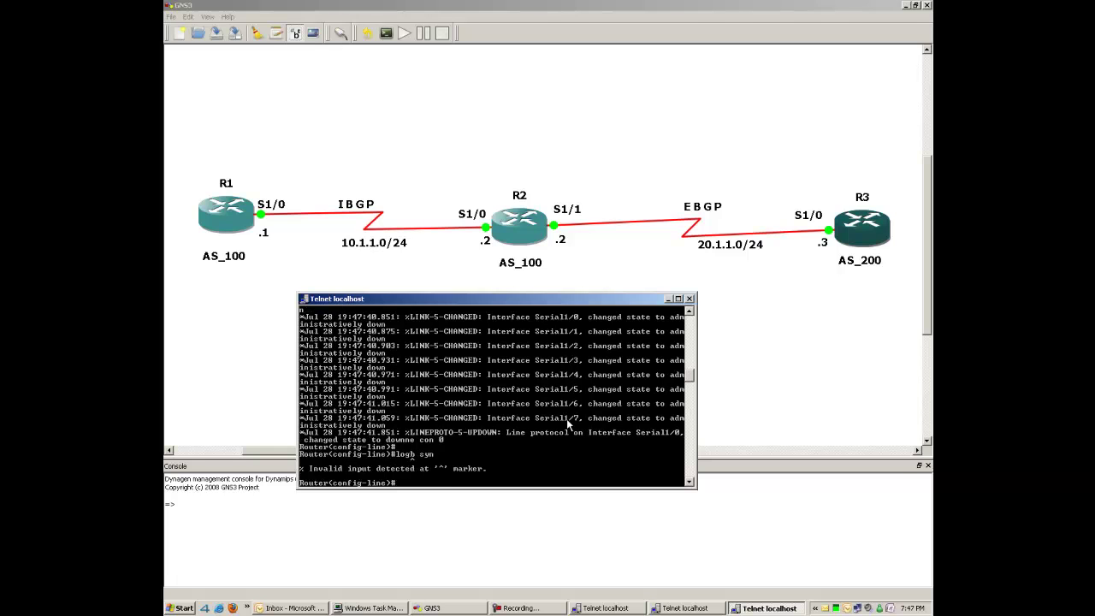
{"action": "type", "text": "logg syn"}
{"action": "key", "text": "Return"}
{"action": "key", "text": "Return"}
Leave line configuration and set R3's hostname to R3
{"action": "key", "text": "Return"}
{"action": "key", "text": "Return"}
{"action": "type", "text": "exit"}
{"action": "key", "text": "Return"}
{"action": "key", "text": "Return"}
{"action": "key", "text": "Return"}
{"action": "key", "text": "Return"}
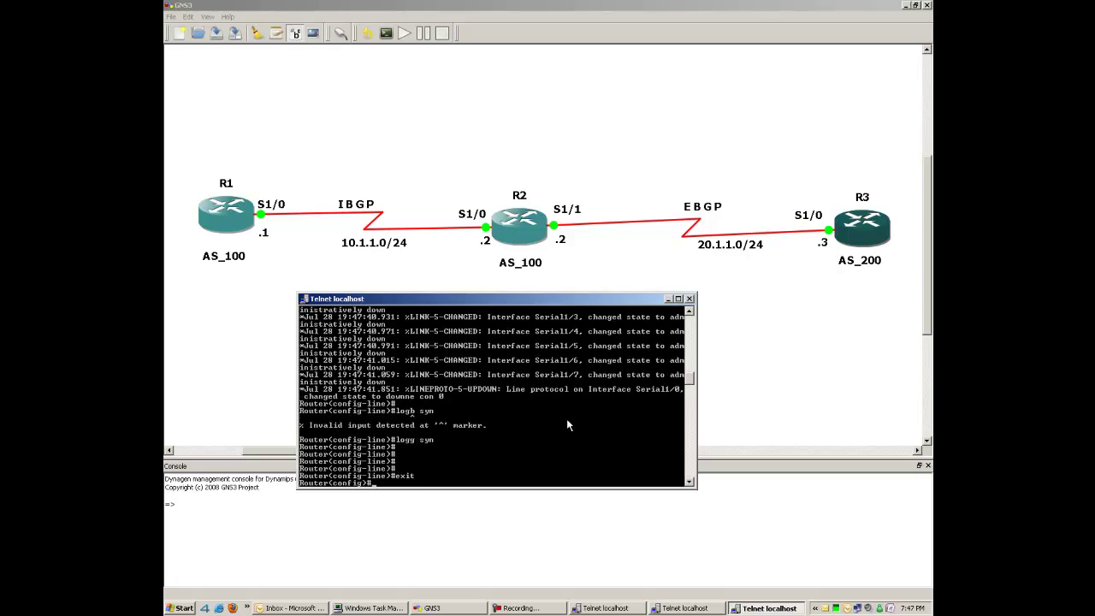
{"action": "key", "text": "Return"}
{"action": "key", "text": "Return"}
{"action": "key", "text": "Return"}
{"action": "type", "text": "ho R3"}
{"action": "key", "text": "Return"}
{"action": "key", "text": "Return"}
{"action": "key", "text": "Return"}
{"action": "key", "text": "Return"}
{"action": "key", "text": "Return"}
{"action": "key", "text": "Return"}
{"action": "key", "text": "Return"}
{"action": "key", "text": "Return"}
{"action": "key", "text": "Return"}
{"action": "key", "text": "Return"}
{"action": "key", "text": "Return"}
{"action": "key", "text": "Return"}
{"action": "key", "text": "Return"}
Assign 20.1.1.3 255.255.255.0 to R3's Serial1/0 interface
{"action": "type", "text": "INT S 1/0"}
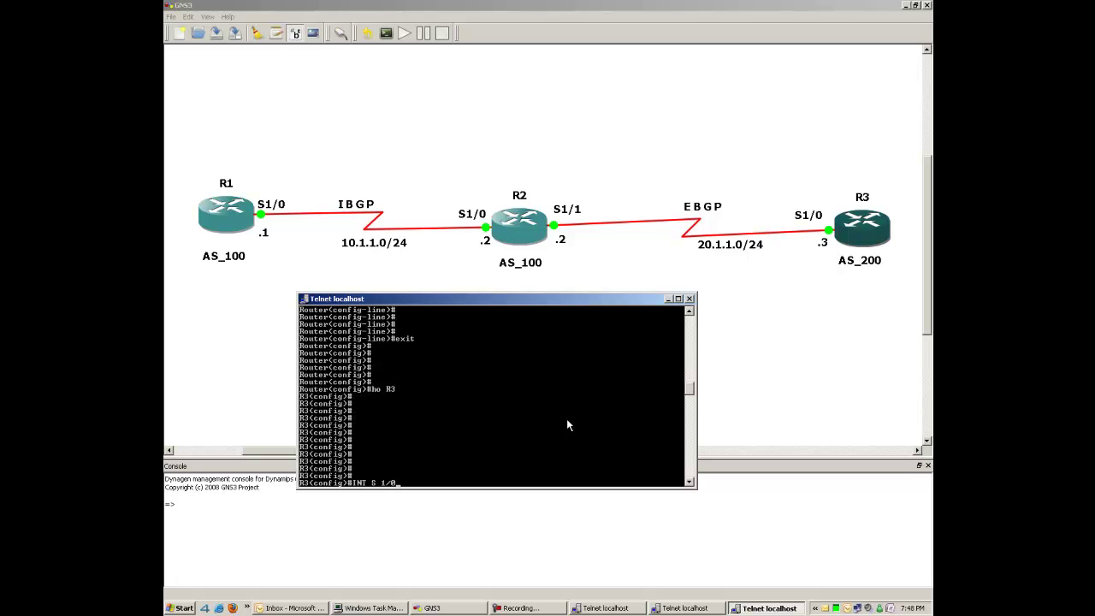
{"action": "key", "text": "Return"}
{"action": "key", "text": "Return"}
{"action": "key", "text": "Return"}
{"action": "type", "text": "ip add 20.1"}
{"action": "key", "text": "BackSpace"}
{"action": "type", "text": "1.1.3"}
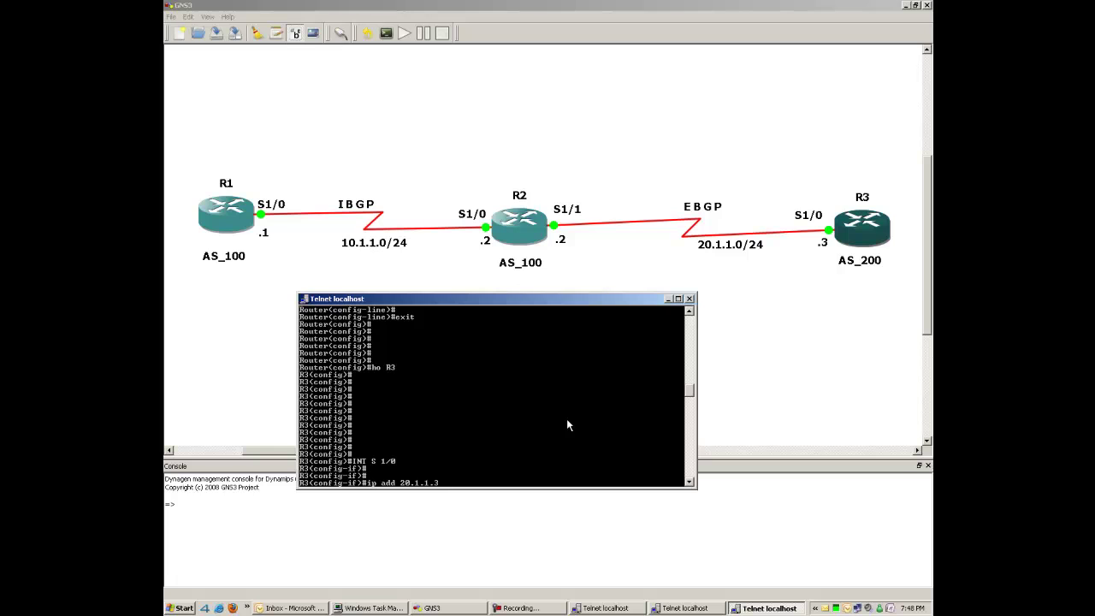
{"action": "type", "text": " 255.255.255.0"}
{"action": "key", "text": "Return"}
Enable Serial1/0 with no shutdown and a clock rate of 72000
{"action": "type", "text": "no shut"}
{"action": "key", "text": "Return"}
{"action": "key", "text": "Return"}
{"action": "key", "text": "Return"}
{"action": "type", "text": "clo ra 72000"}
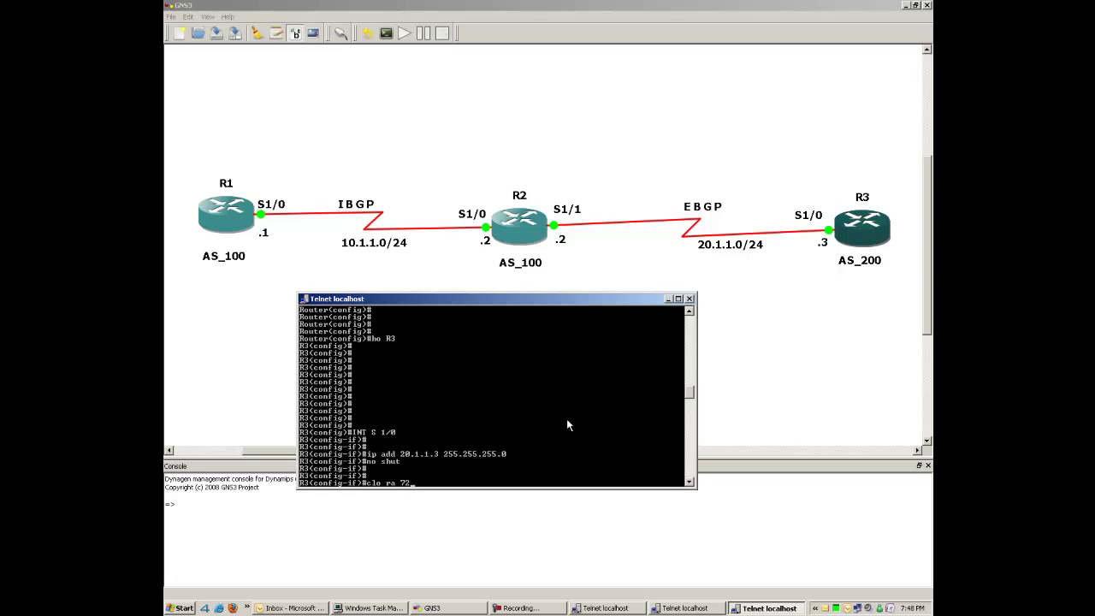
{"action": "key", "text": "Return"}
{"action": "key", "text": "Return"}
{"action": "key", "text": "Return"}
{"action": "key", "text": "Return"}
{"action": "key", "text": "Return"}
{"action": "key", "text": "Return"}
{"action": "key", "text": "Return"}
{"action": "key", "text": "Return"}
{"action": "key", "text": "Return"}
{"action": "key", "text": "Return"}
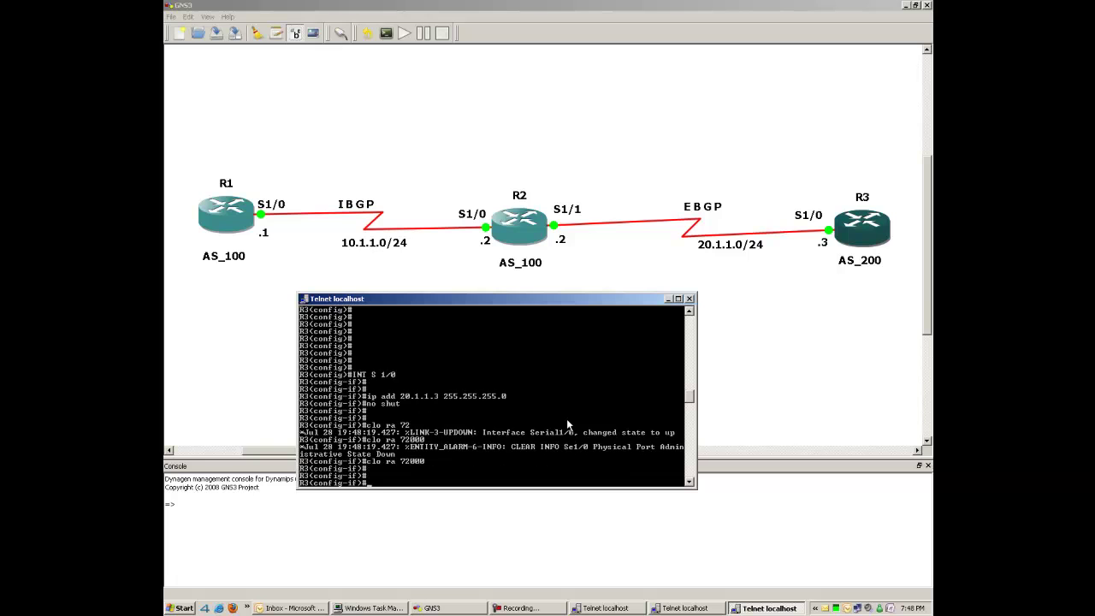
{"action": "type", "text": "route"}
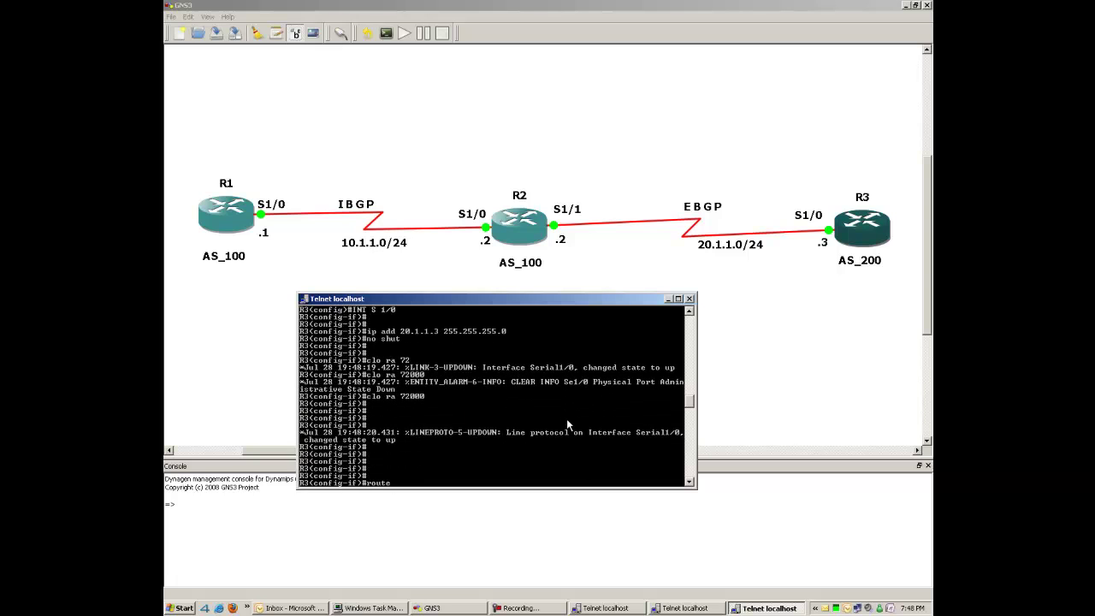
{"action": "type", "text": "r bgp 200"}
Start BGP AS 200 on R3 and advertise network 20.1.1.0 mask 255.255.255.0
{"action": "key", "text": "Return"}
{"action": "key", "text": "Return"}
{"action": "key", "text": "Return"}
{"action": "key", "text": "Return"}
{"action": "key", "text": "Return"}
{"action": "key", "text": "Return"}
{"action": "key", "text": "Return"}
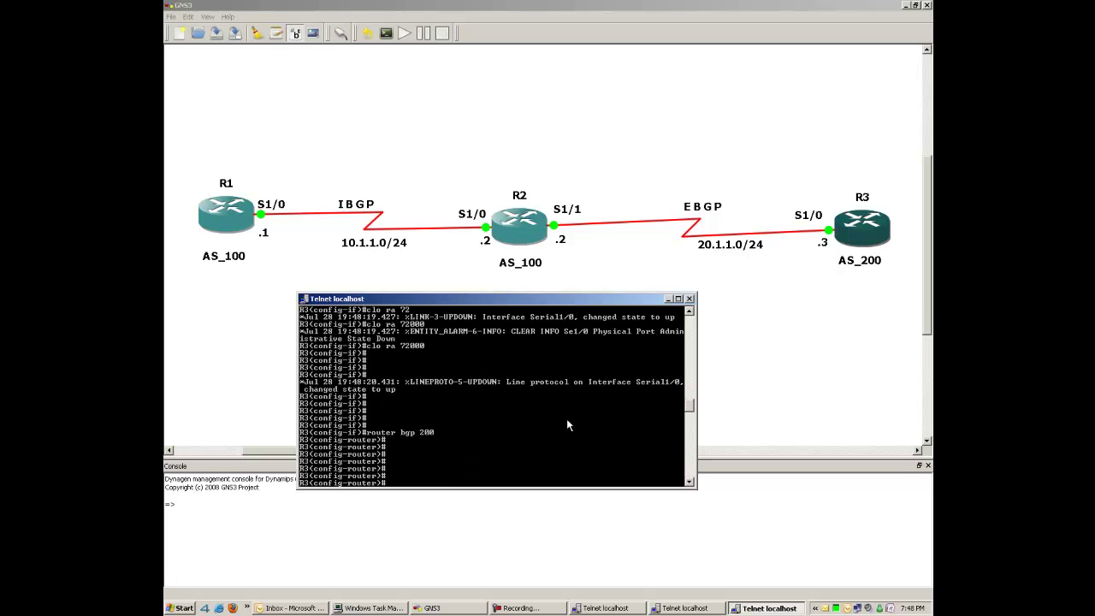
{"action": "type", "text": "net"}
{"action": "key", "text": "Tab"}
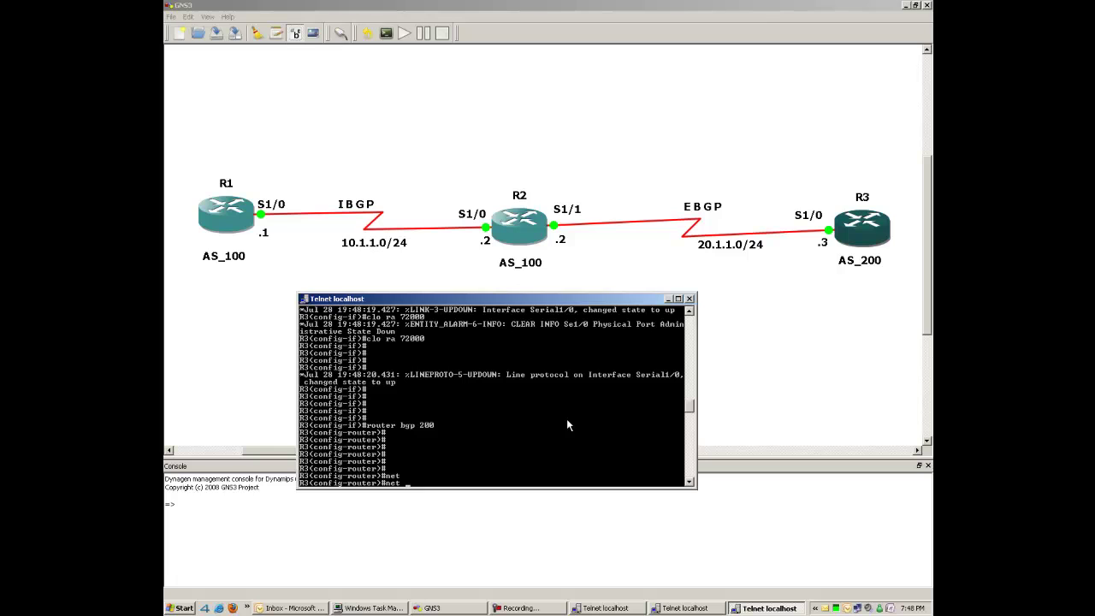
{"action": "type", "text": "20.1.1.0 n"}
{"action": "type", "text": "as"}
{"action": "key", "text": "Tab"}
{"action": "type", "text": "255.2"}
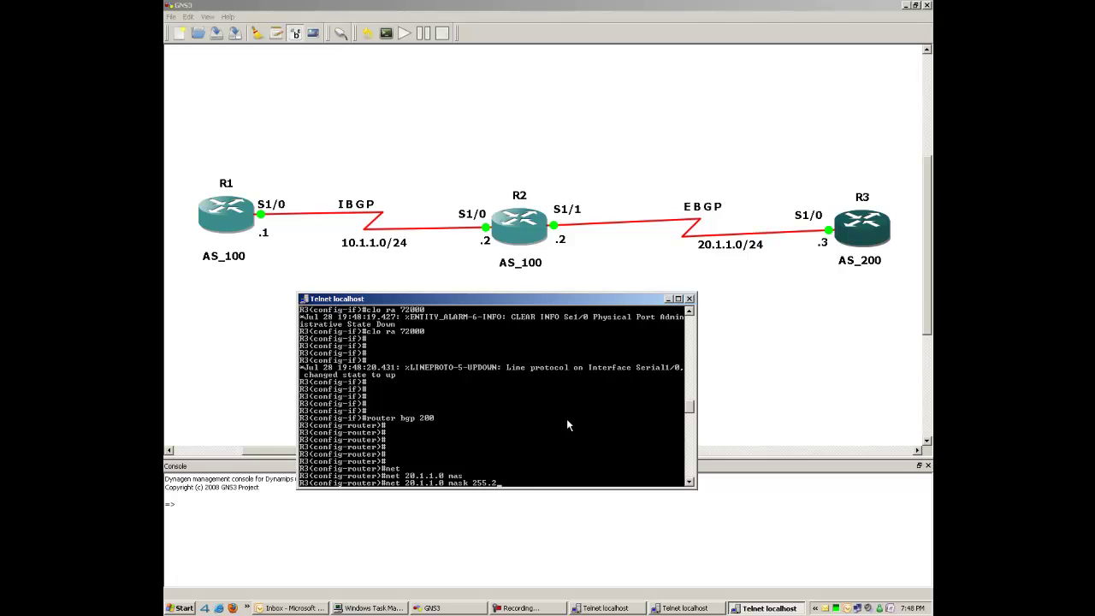
{"action": "type", "text": "55.255.0"}
{"action": "key", "text": "Return"}
Add neighbor 20.1.1.2 remote-as 100 on R3 and save with do wr
{"action": "type", "text": "nei"}
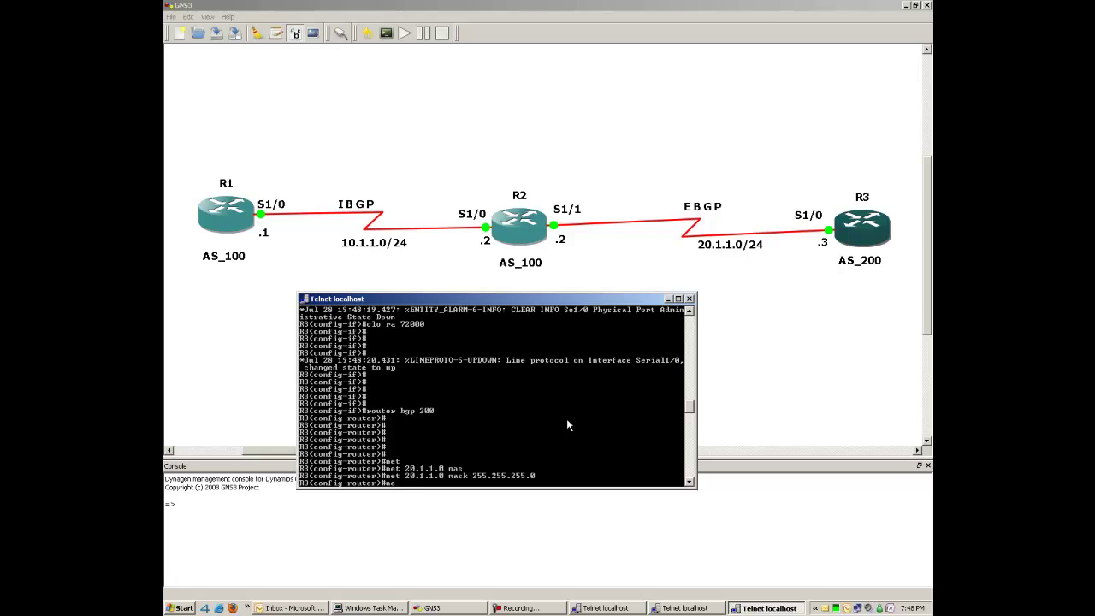
{"action": "key", "text": "Tab"}
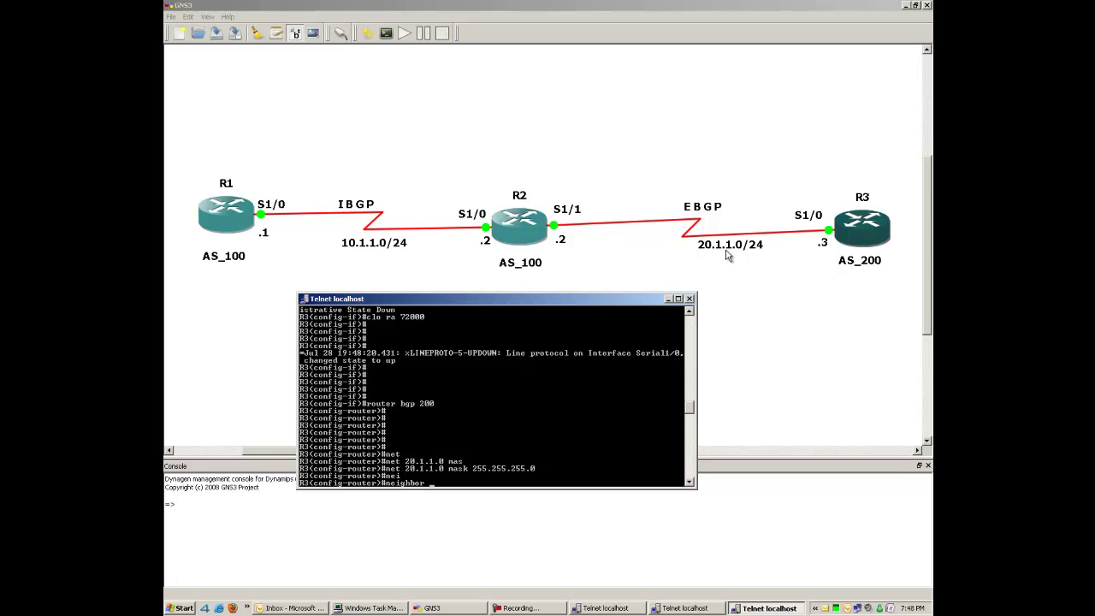
{"action": "type", "text": "20.1.1.2"}
{"action": "type", "text": " remo"}
{"action": "type", "text": "te"}
{"action": "key", "text": "Tab"}
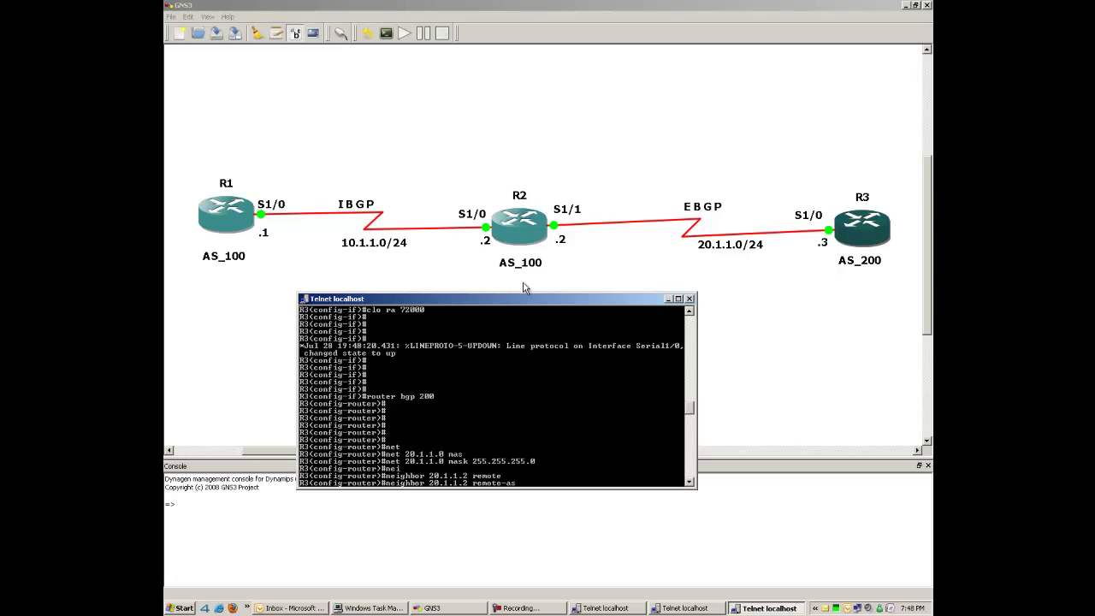
{"action": "type", "text": "100"}
{"action": "key", "text": "Return"}
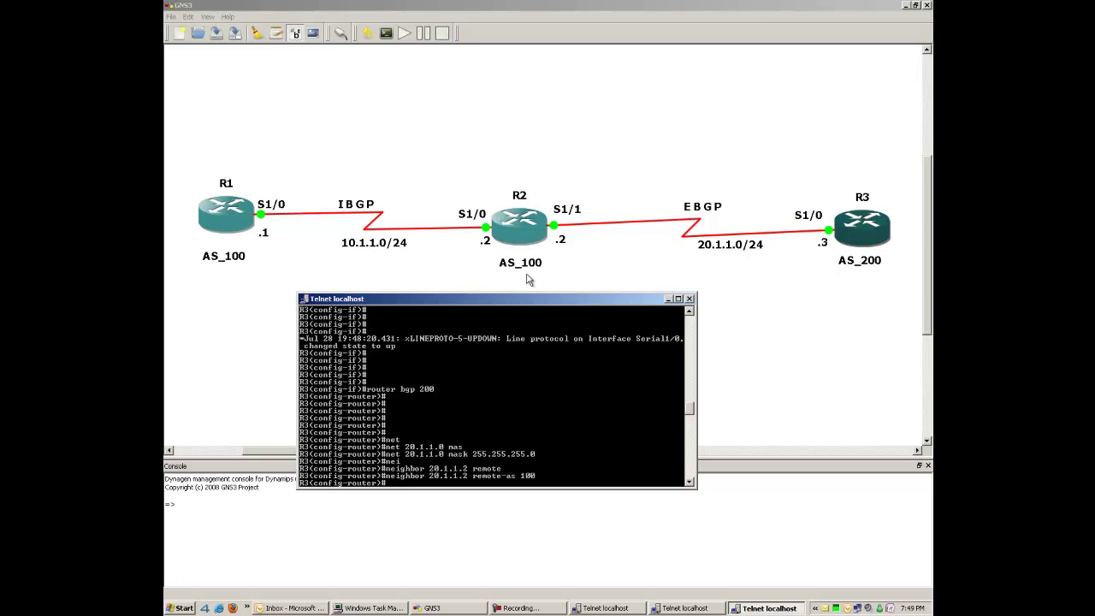
{"action": "key", "text": "Return"}
{"action": "key", "text": "Return"}
{"action": "key", "text": "Return"}
{"action": "key", "text": "Return"}
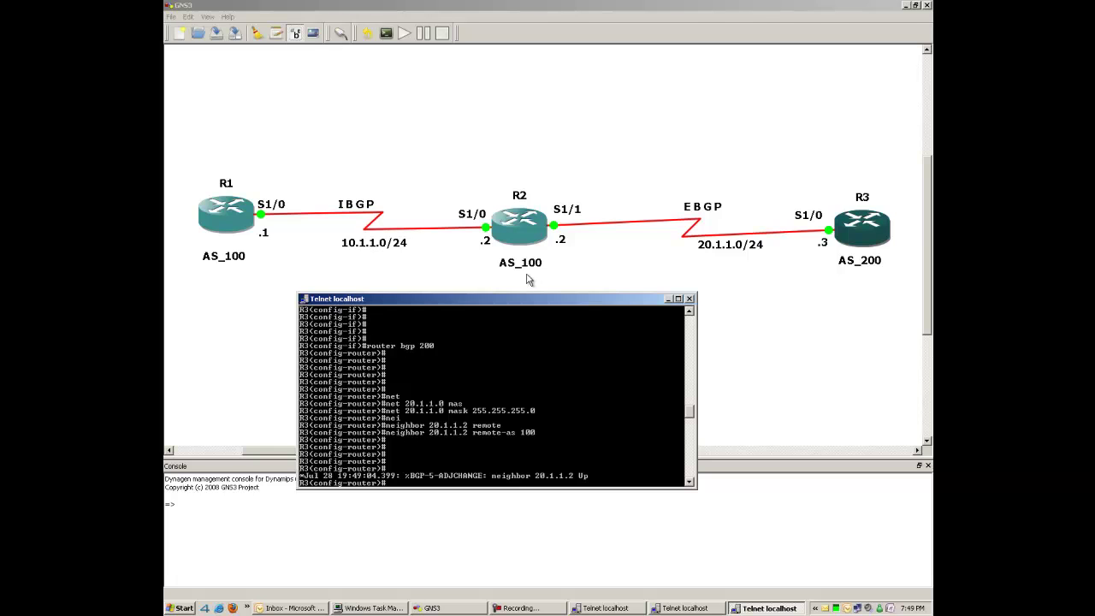
{"action": "key", "text": "Return"}
{"action": "key", "text": "Return"}
{"action": "key", "text": "Return"}
{"action": "key", "text": "Return"}
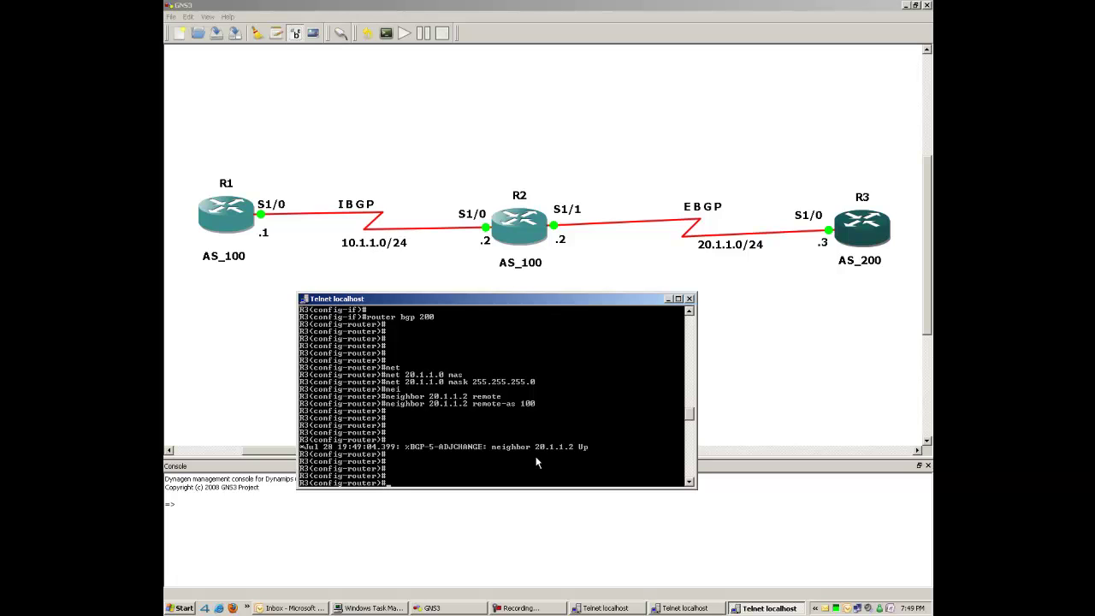
{"action": "type", "text": "do wr"}
{"action": "key", "text": "Return"}
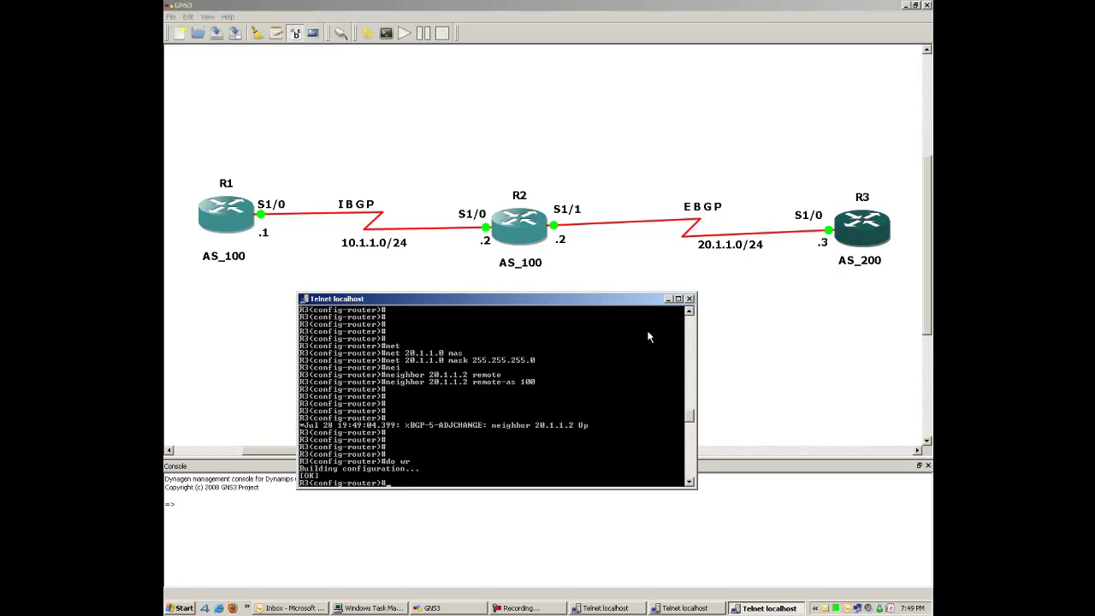
Run 'do sh ip bgp summ' on R3, showing neighbor 20.1.1.2 (AS 100) established
{"action": "key", "text": "Return"}
{"action": "key", "text": "Return"}
{"action": "key", "text": "Return"}
{"action": "type", "text": "do"}
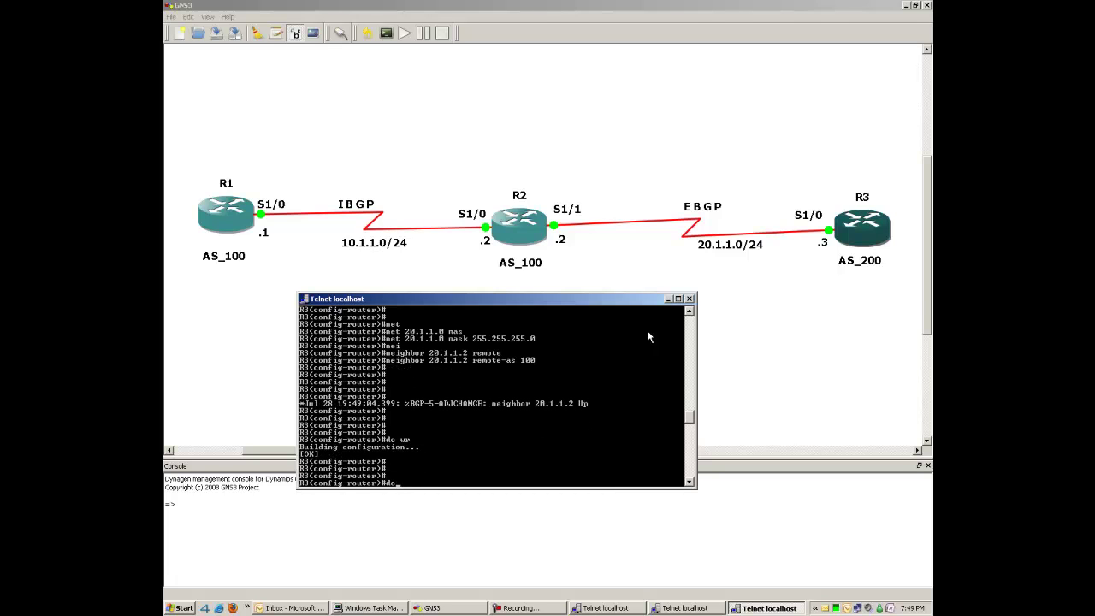
{"action": "type", "text": " sh ip bgp summ"}
{"action": "key", "text": "Return"}
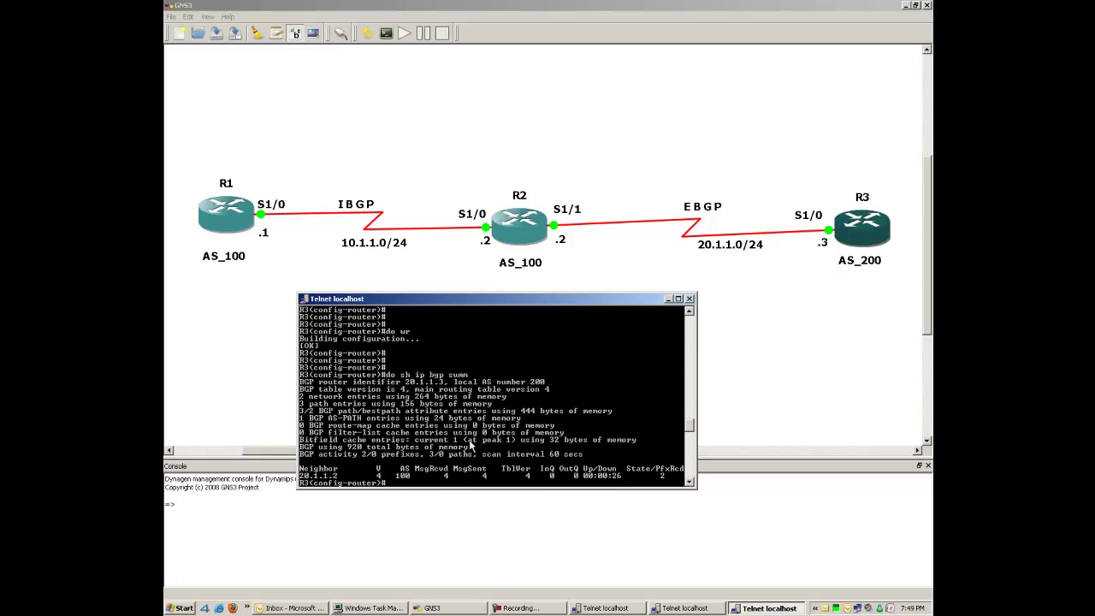
Minimize R3's console and bring R2's Telnet session back to the front
{"action": "left_click", "coordinate": [668, 299]}
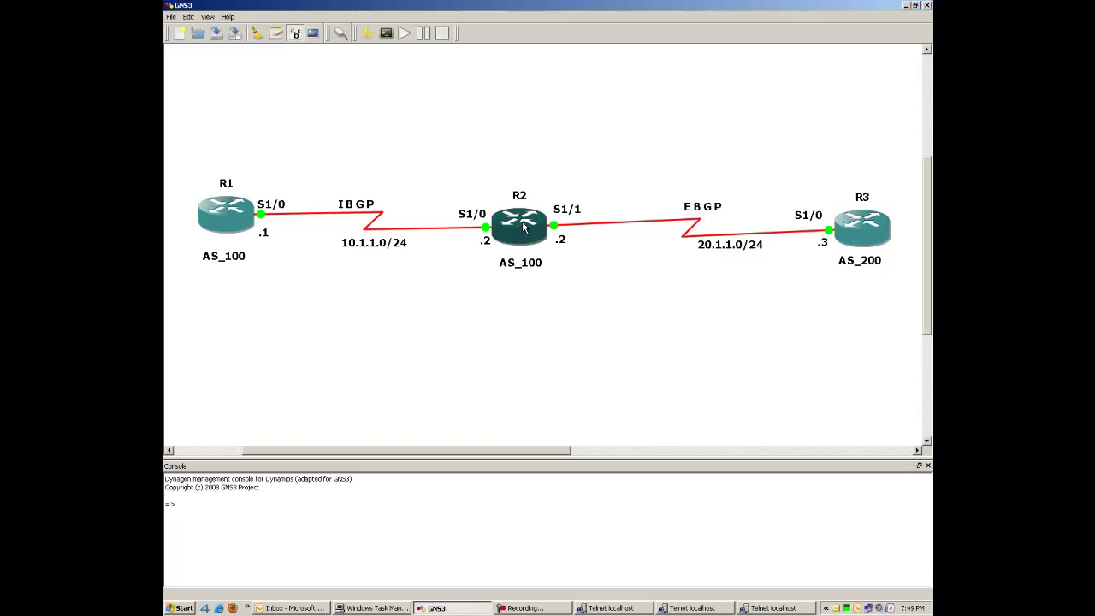
{"action": "mouse_move", "coordinate": [524, 227]}
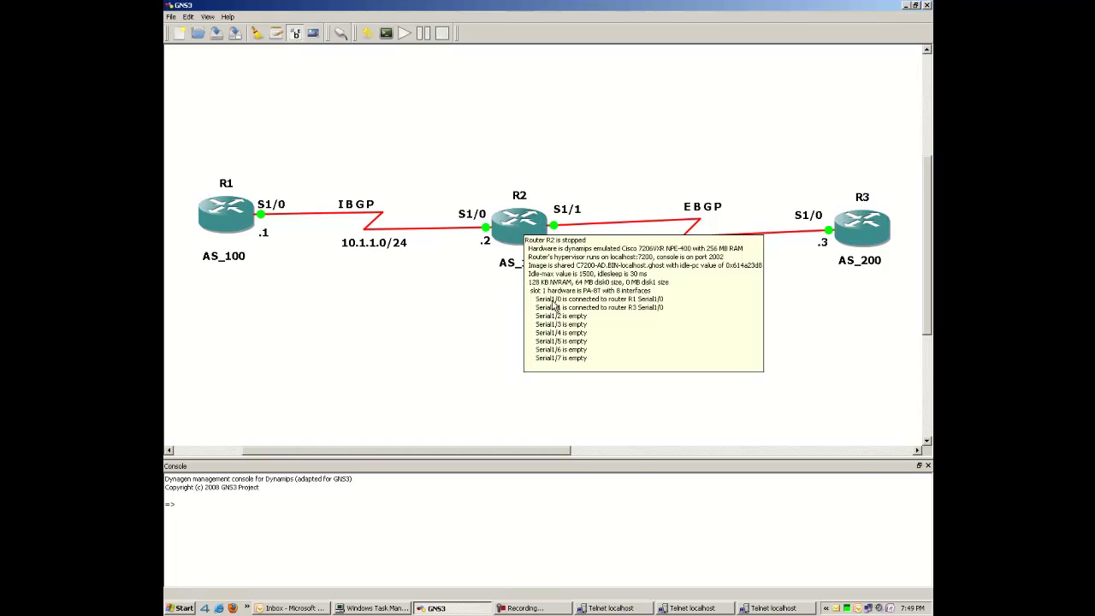
{"action": "left_click", "coordinate": [690, 609]}
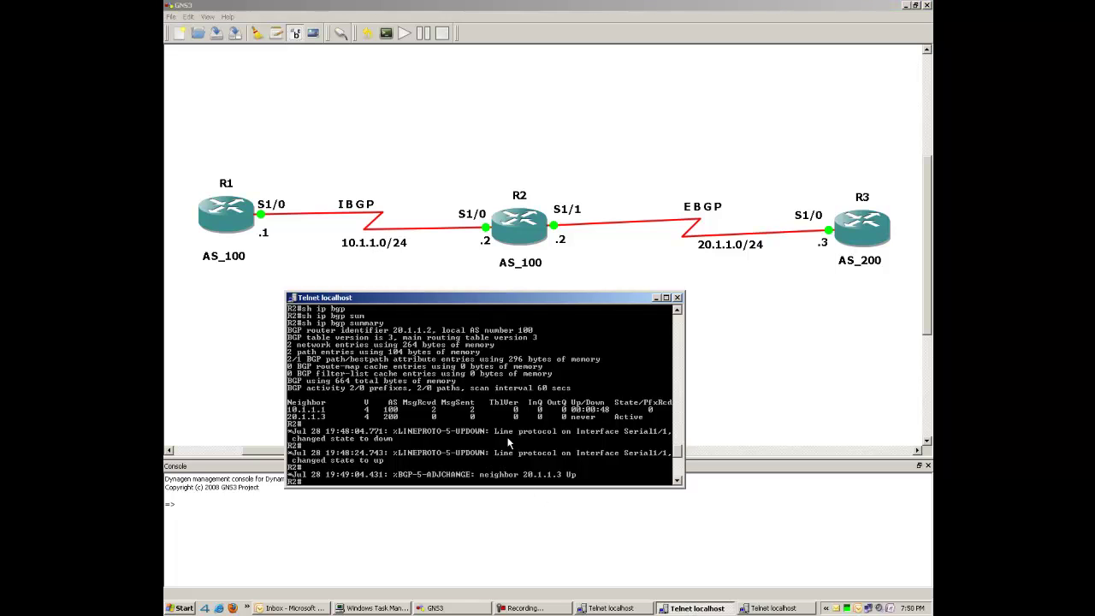
Highlight R2's log message that neighbor 20.1.1.3 has come up
{"action": "key", "text": "Return"}
{"action": "key", "text": "Return"}
{"action": "key", "text": "Return"}
{"action": "key", "text": "Return"}
{"action": "key", "text": "Return"}
{"action": "key", "text": "Return"}
{"action": "key", "text": "Return"}
{"action": "key", "text": "Return"}
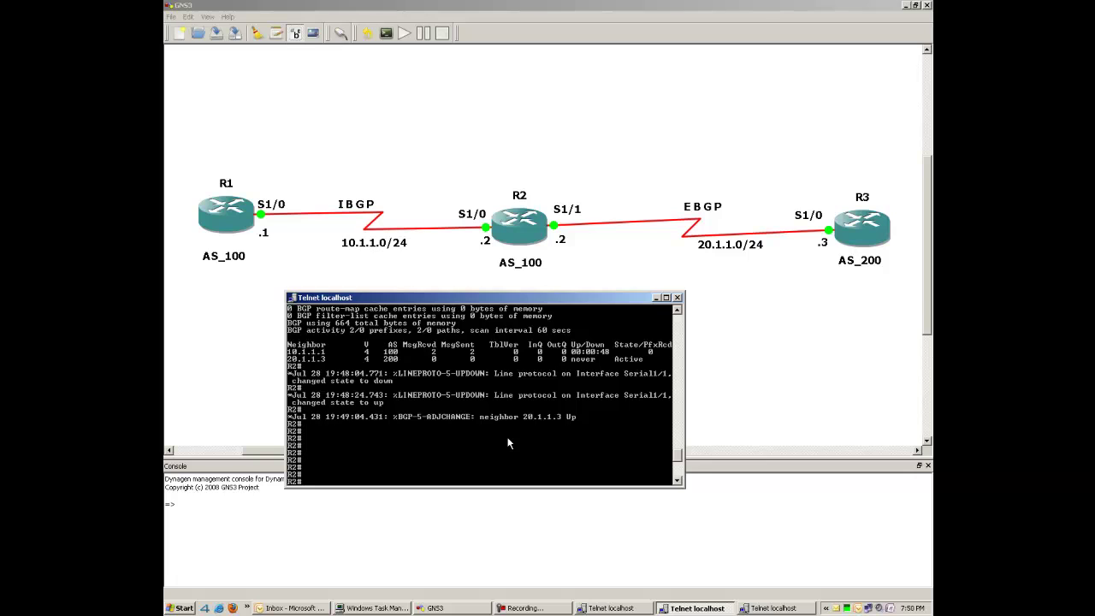
{"action": "right_click", "coordinate": [314, 417]}
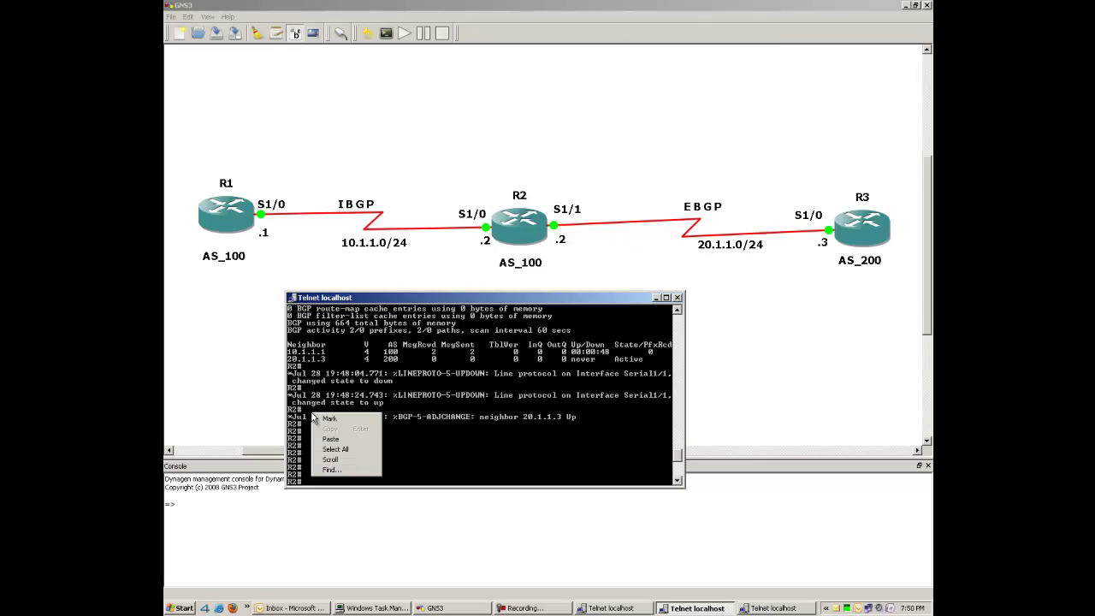
{"action": "left_click", "coordinate": [327, 419]}
{"action": "left_click_drag", "start_coordinate": [291, 419], "coordinate": [584, 419]}
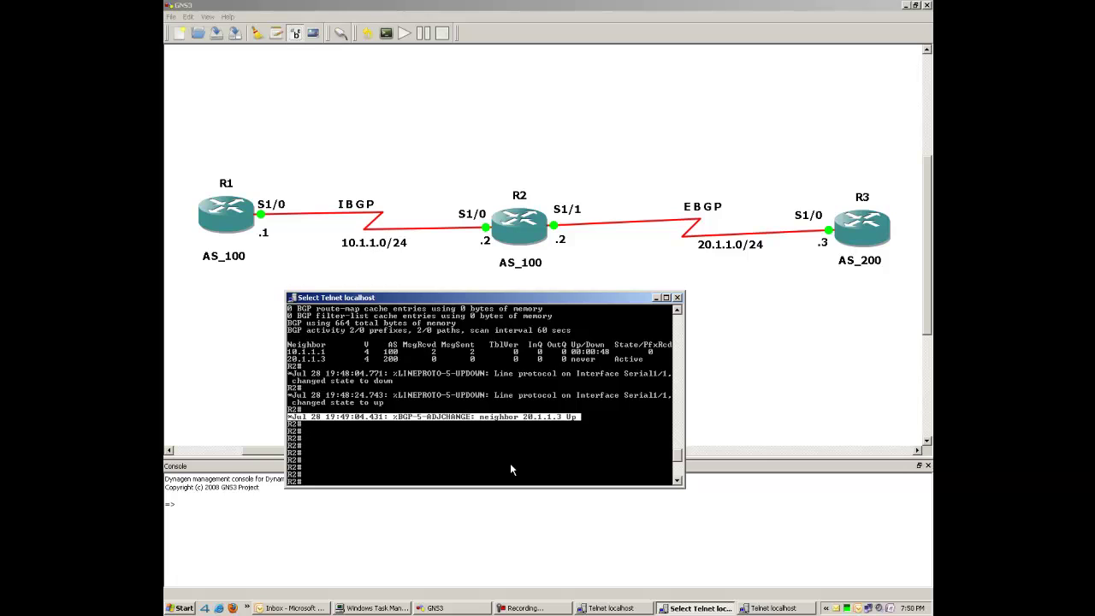
{"action": "key", "text": "Return"}
Highlight the stale Active state, then rerun 'sh ip bgp summary' showing both neighbors established
{"action": "key", "text": "Escape"}
{"action": "key", "text": "Up"}
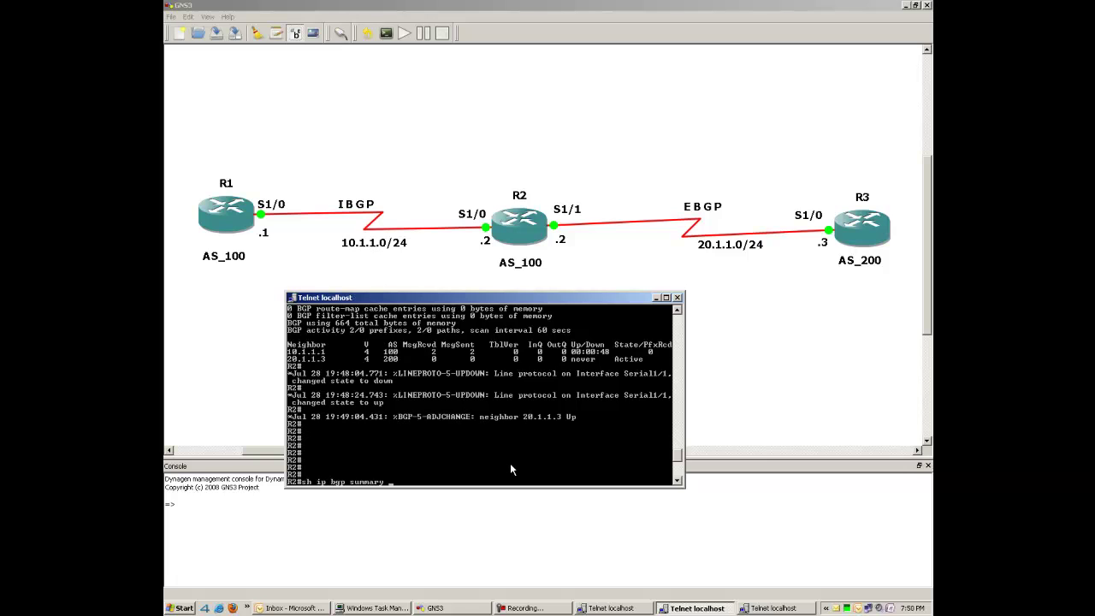
{"action": "right_click", "coordinate": [624, 360]}
{"action": "left_click", "coordinate": [640, 364]}
{"action": "left_click_drag", "start_coordinate": [609, 361], "coordinate": [646, 366]}
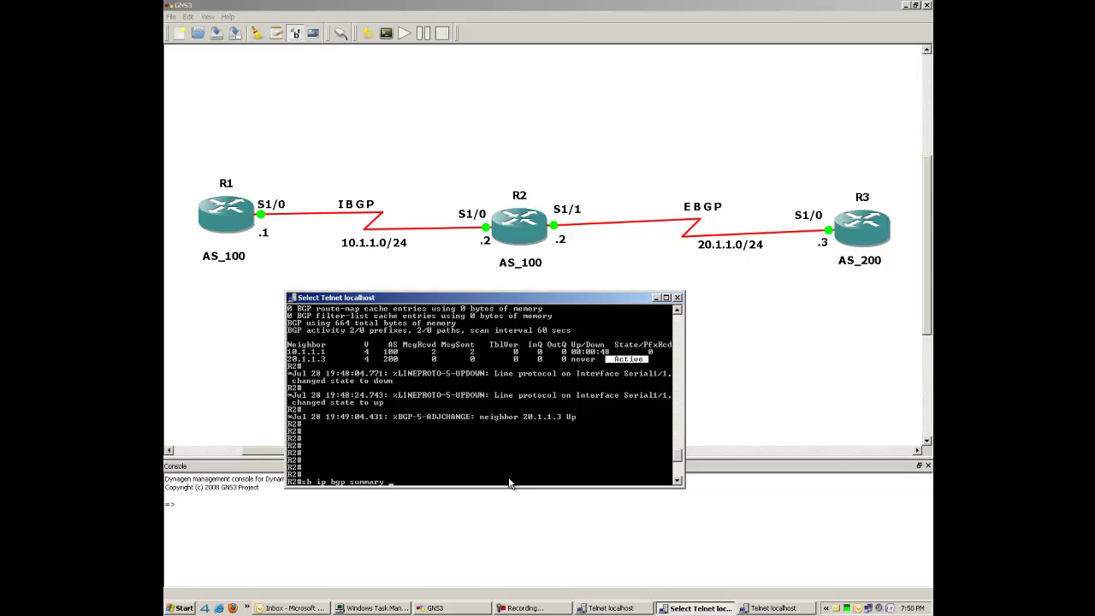
{"action": "key", "text": "Return"}
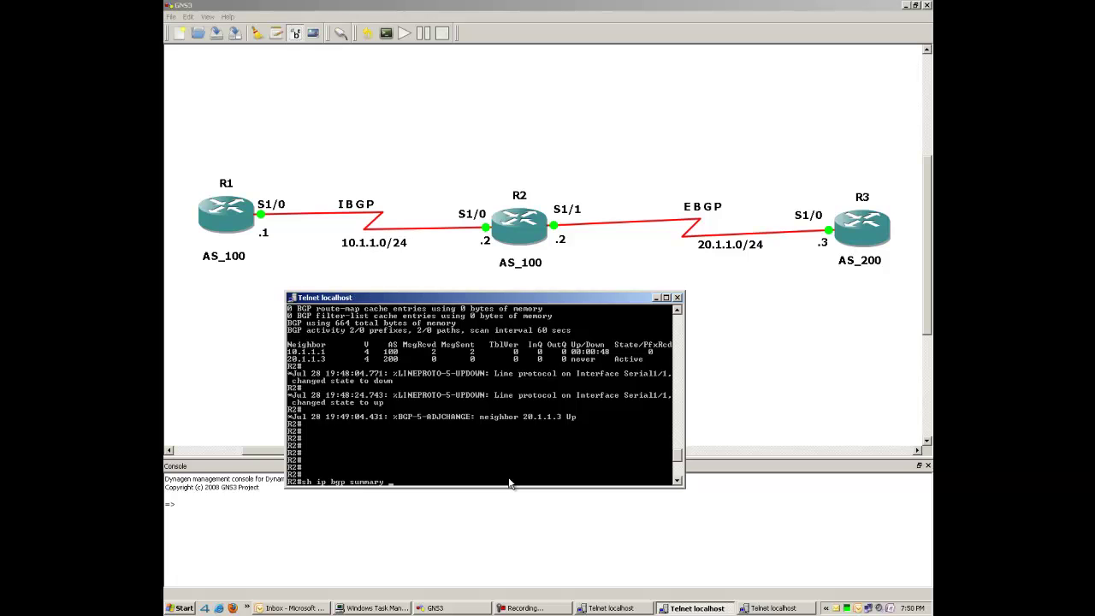
{"action": "key", "text": "Return"}
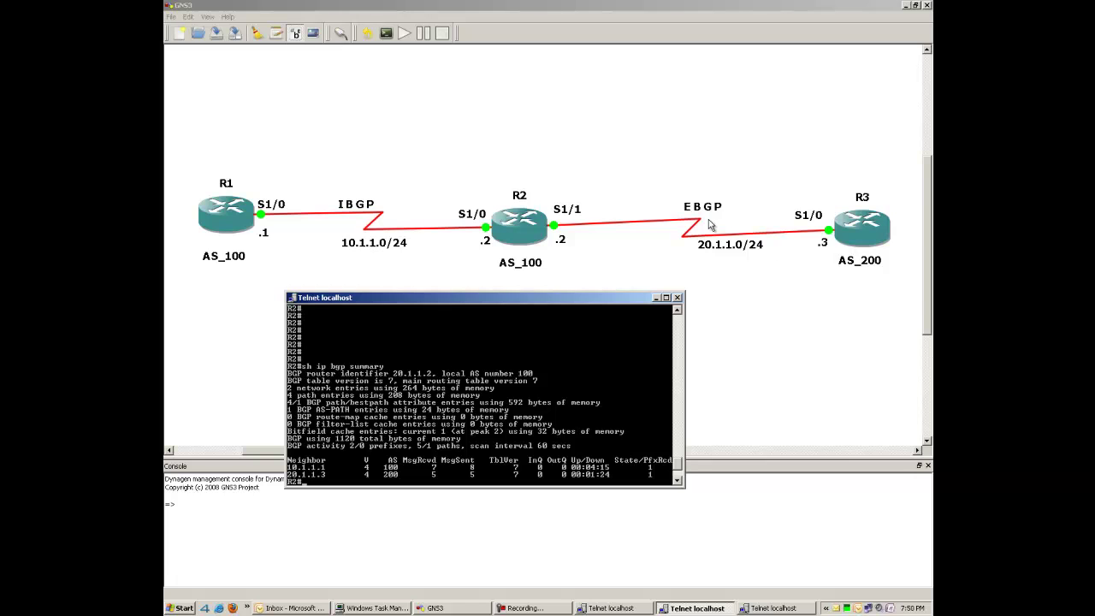
Minimize R2's console to leave the R1–R2–R3 topology diagram in view
{"action": "left_click", "coordinate": [656, 299]}
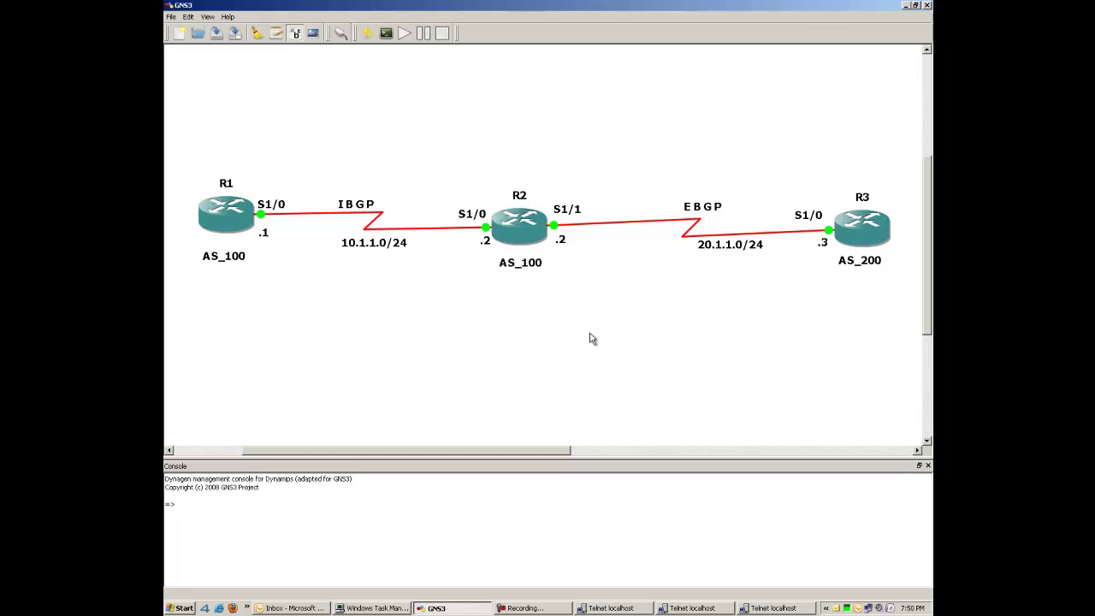